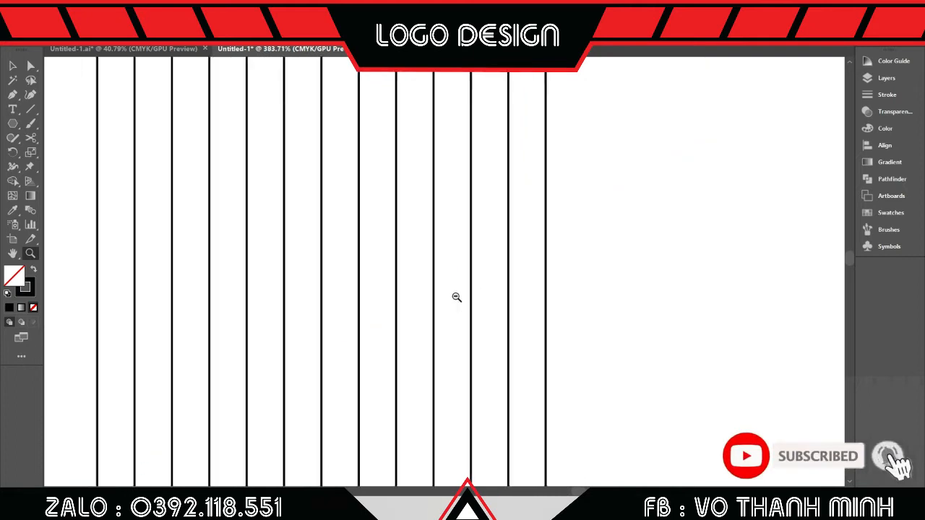
Draw a hexagon centred on the middle vertical line, with its vertical sides on the outermost lines.
scroll(458, 322, "down", 3)
left_click(16, 125)
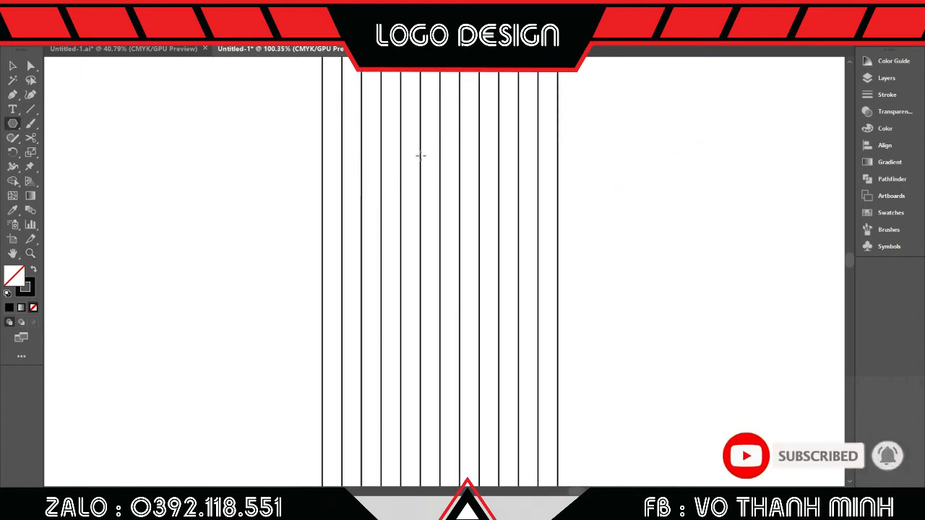
left_click_drag(443, 137, 439, 273)
Align the hexagon's centre vertically to the group of vertical lines, using the lines as the key object.
left_click(13, 67)
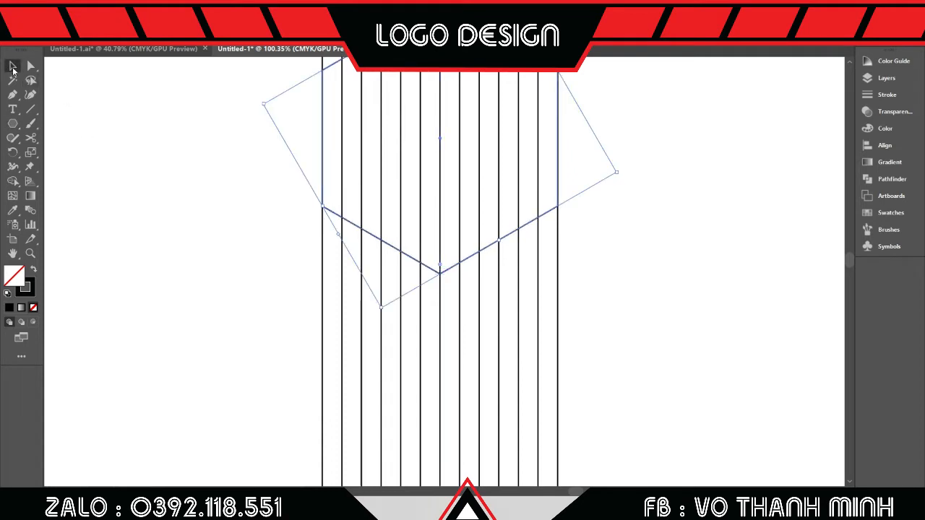
left_click_drag(218, 147, 322, 208)
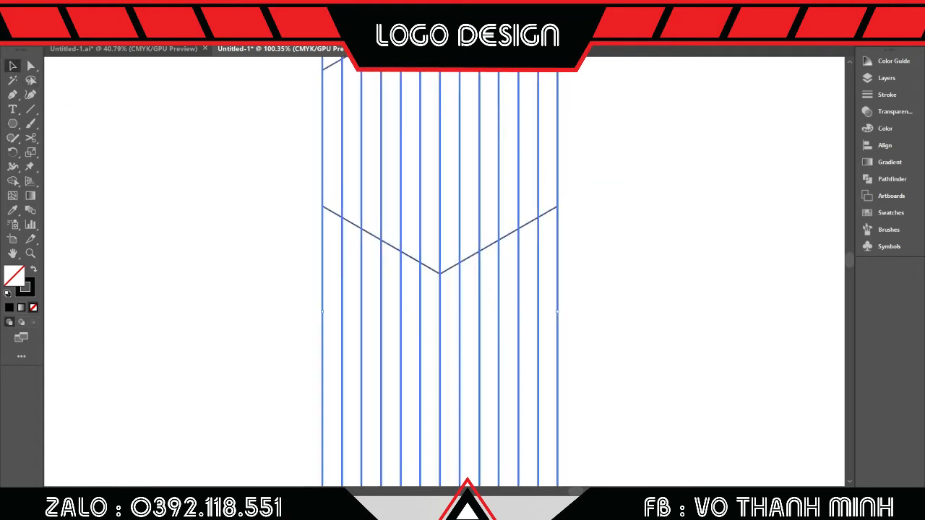
left_click(523, 33)
left_click(614, 189)
key("z")
left_click_drag(564, 246, 523, 334)
left_click_drag(555, 333, 509, 287)
key("v")
Create a copy of the vertical line group rotated 90° about its centre.
left_click(450, 147)
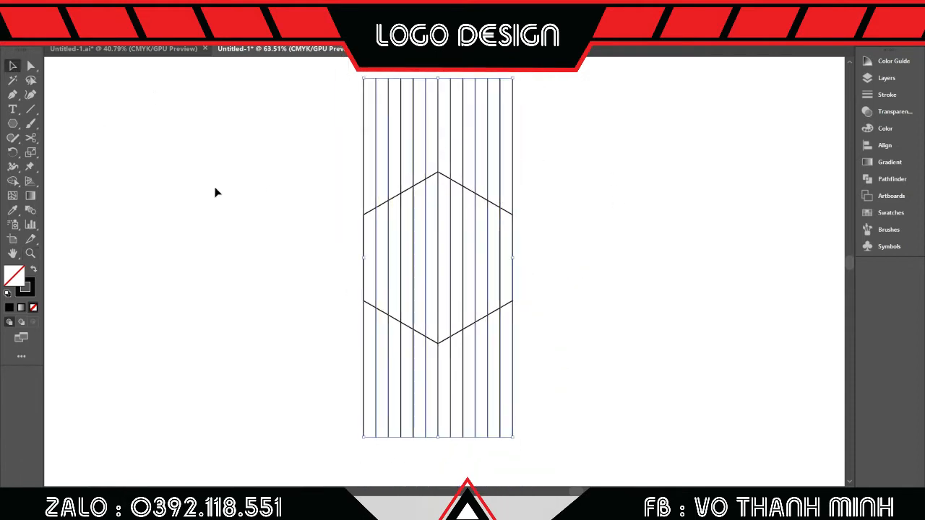
double_click(13, 153)
left_click_drag(780, 162, 759, 171)
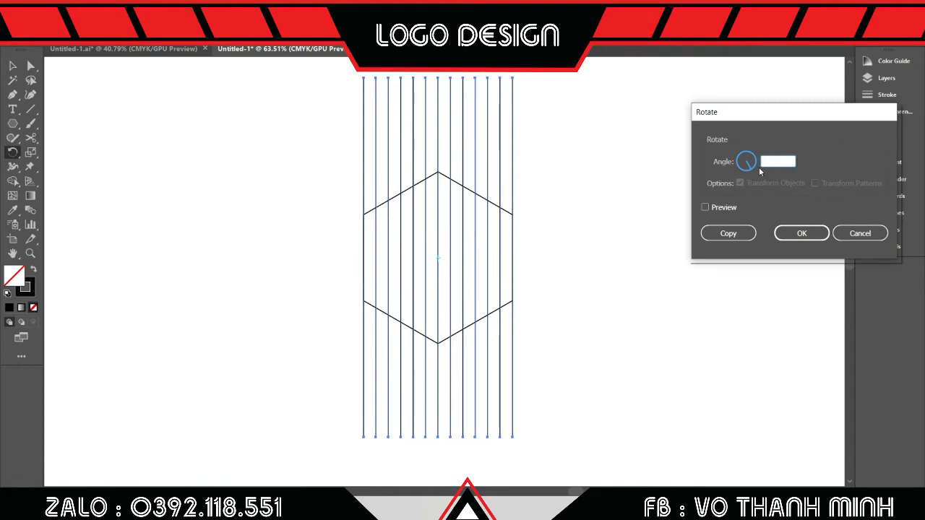
left_click(728, 233)
key("v")
left_click(113, 84)
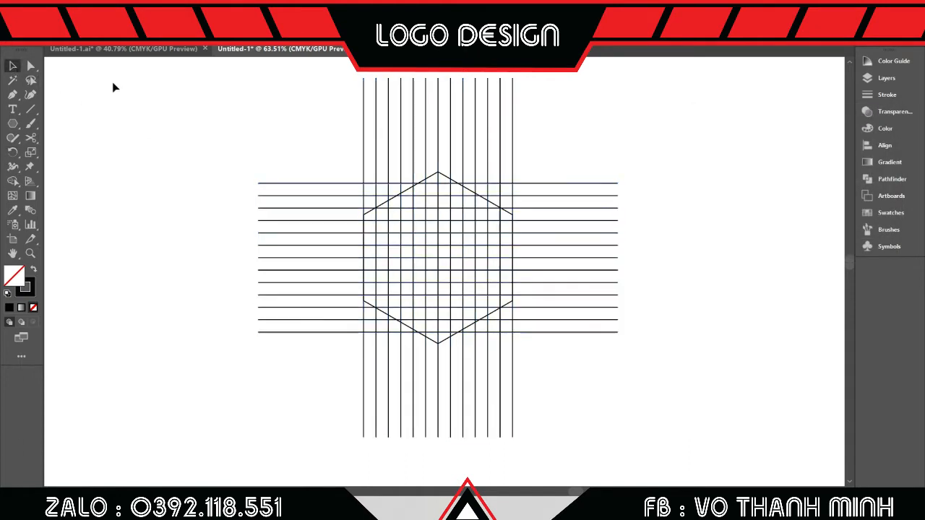
Create a rotated copy of the vertical line group running parallel to the hexagon's upper-right edge.
left_click(452, 158)
double_click(12, 152)
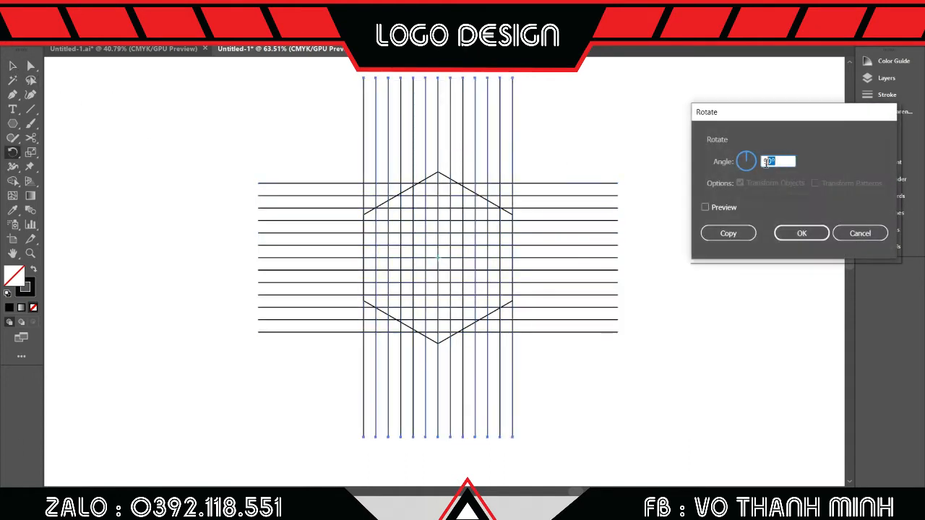
left_click(731, 236)
key("v")
left_click(154, 96)
Create another rotated copy of the vertical line group running parallel to the hexagon's upper-left edge.
left_click(377, 135)
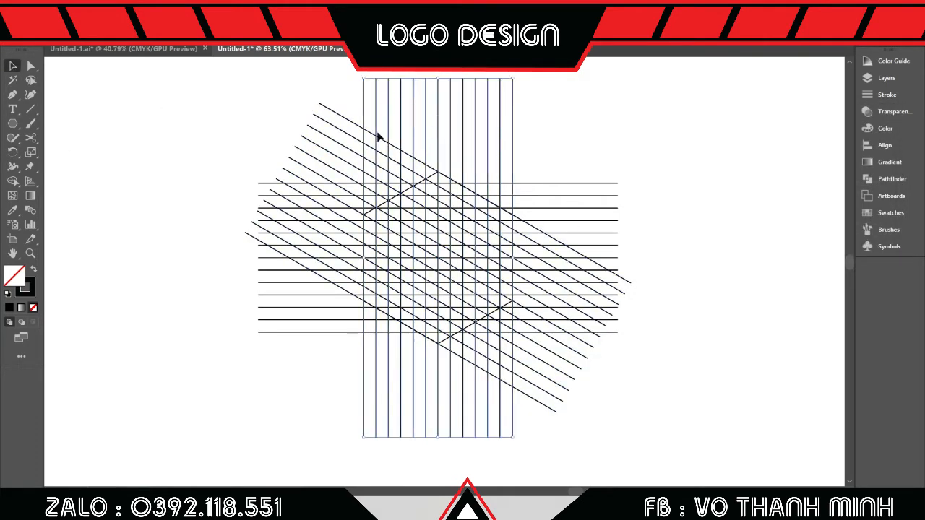
double_click(13, 150)
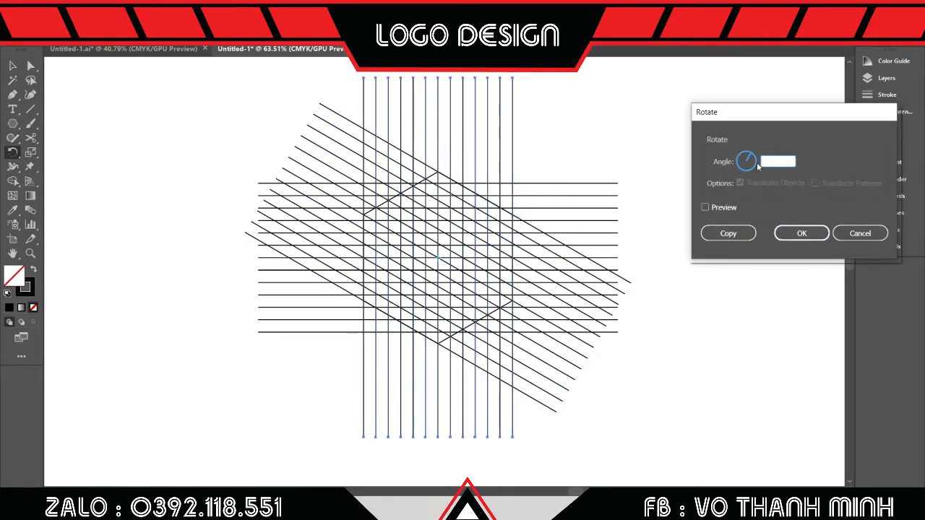
left_click(728, 233)
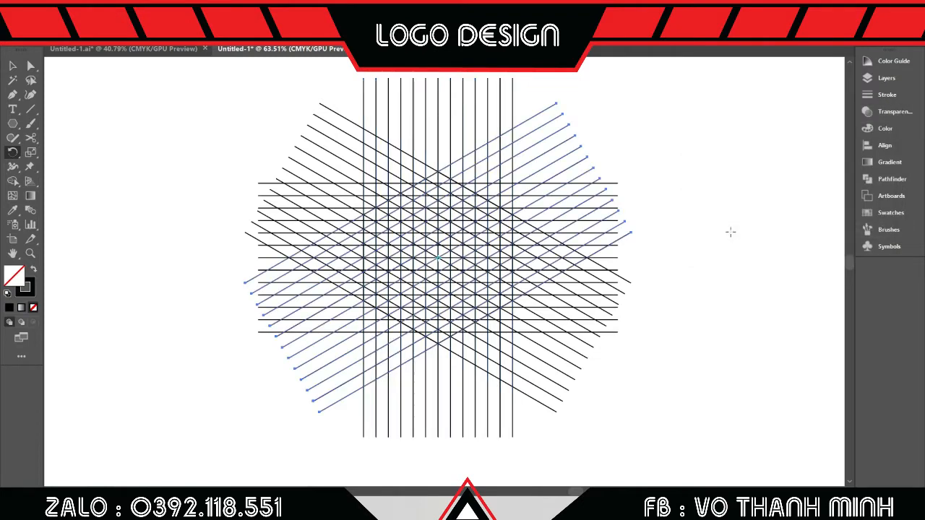
left_click(12, 66)
left_click(179, 139)
Draw a second upright hexagon slightly larger than the first one, centred horizontally on the line grid.
left_click_drag(454, 327, 483, 341)
key("z")
left_click_drag(477, 294, 456, 268)
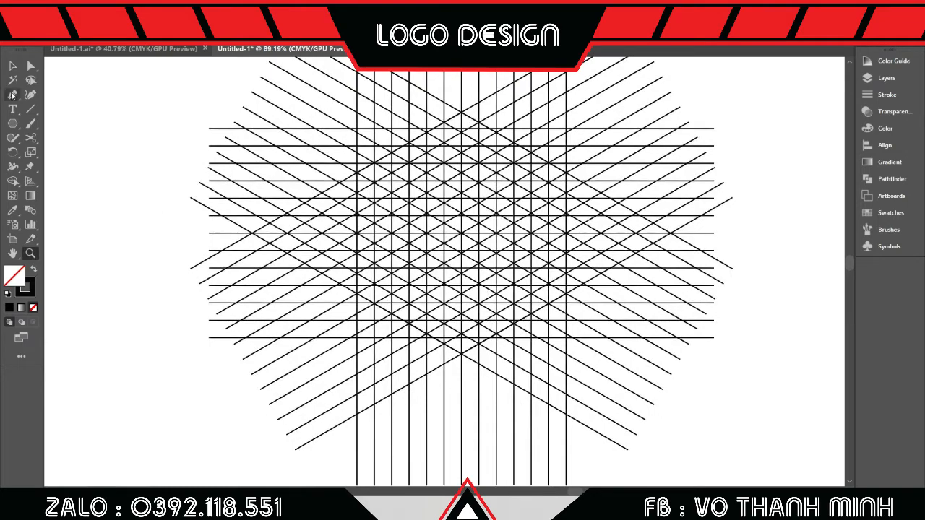
left_click(12, 122)
scroll(466, 129, "up", 1)
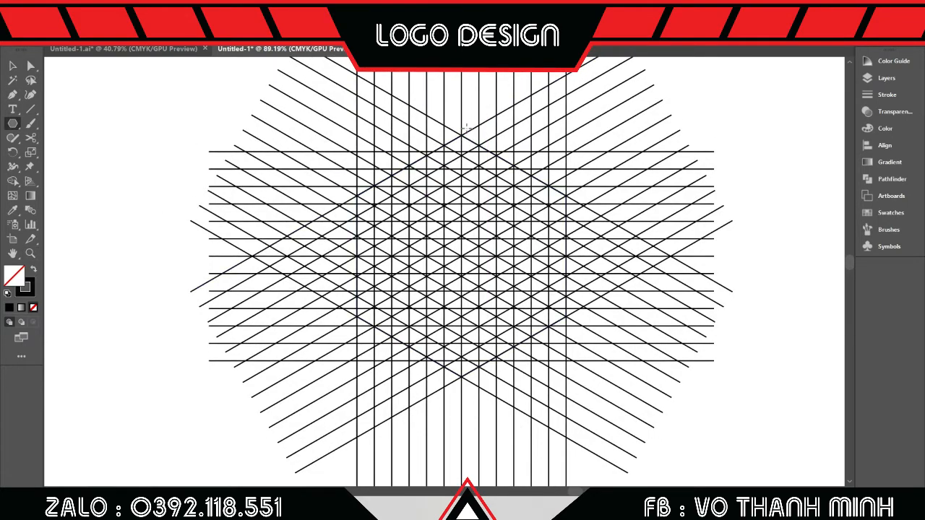
scroll(466, 129, "up", 4)
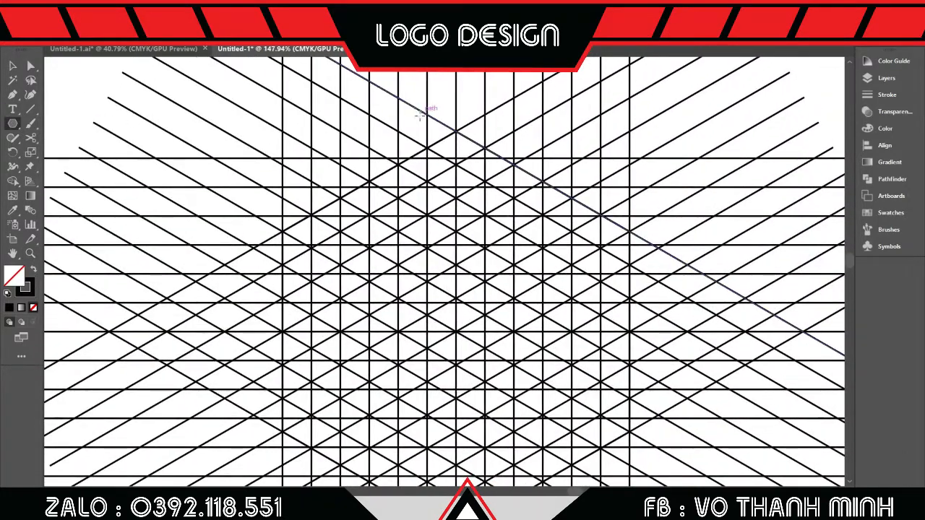
mouse_move(455, 330)
left_mouse_down()
mouse_move(455, 131)
mouse_move(457, 363)
left_mouse_up()
scroll(550, 361, "up", 4)
Align the larger hexagon's centre vertically to the group of vertical lines.
key("z")
left_click_drag(590, 312, 499, 340)
left_click_drag(596, 346, 567, 338)
key("v")
left_click(488, 142)
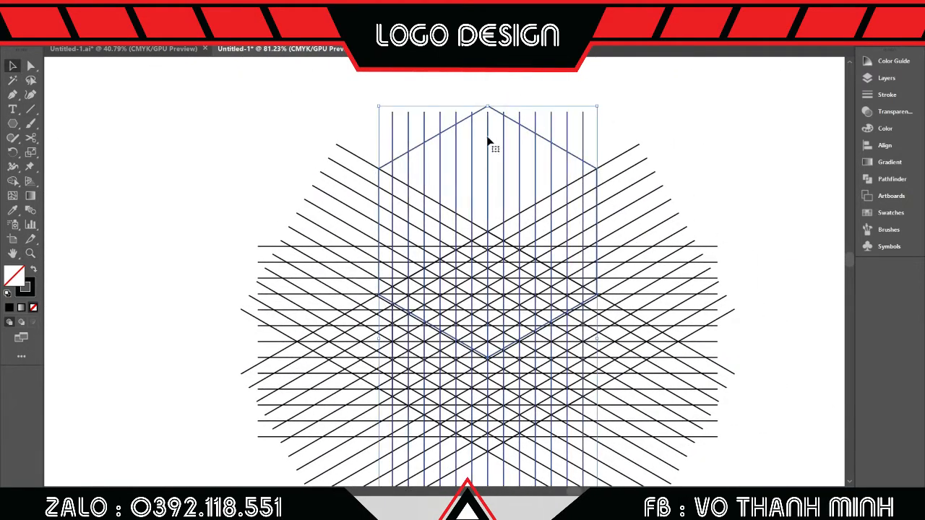
left_click(487, 143)
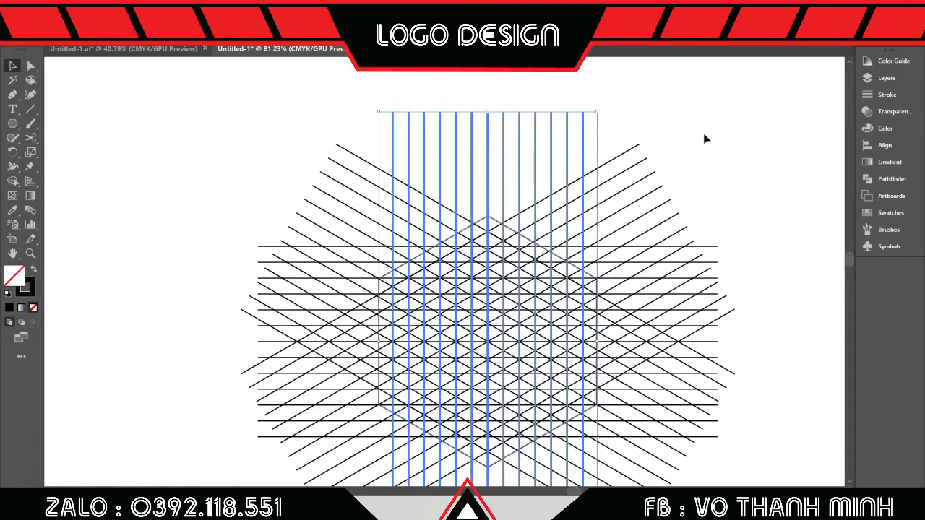
left_click(704, 138)
Select the whole line grid with its hexagons for Shape Builder and set a black fill with no stroke.
scroll(615, 241, "down", 3)
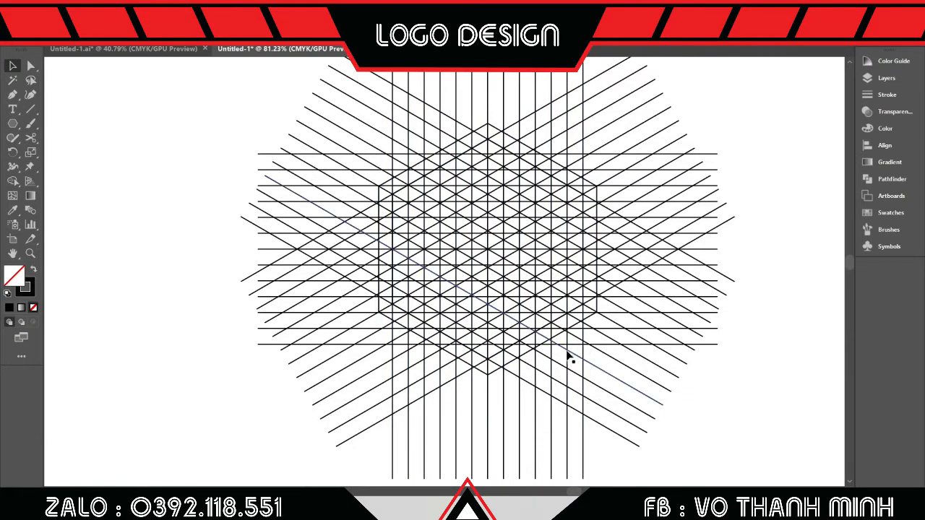
left_click_drag(641, 306, 589, 335)
key("z")
left_click_drag(578, 300, 498, 295)
left_click(12, 67)
left_click_drag(293, 123, 619, 421)
key("shift+m")
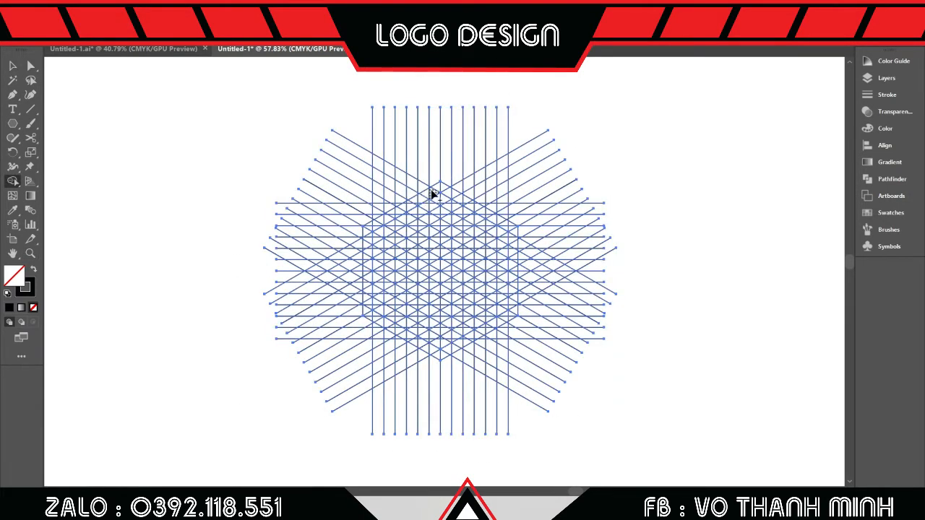
key("shift+x")
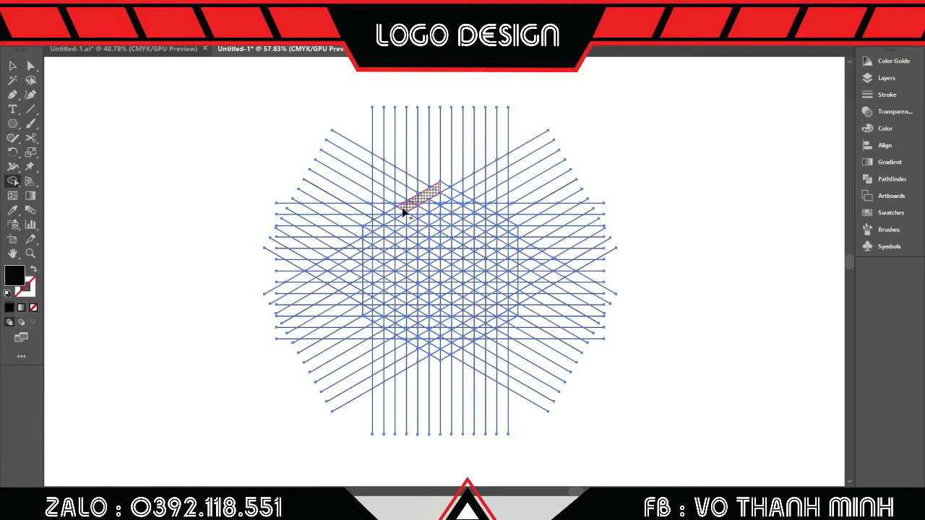
Merge the cells of the outer hexagonal band into a black ring along its left, lower and upper-right sides, leaving the right side open.
left_click_drag(405, 209, 388, 216)
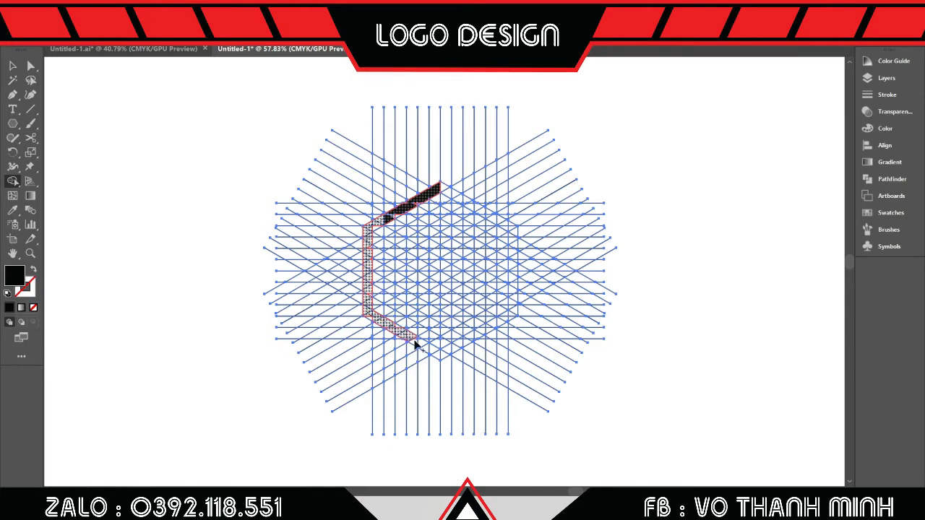
mouse_move(437, 354)
left_mouse_down()
mouse_move(514, 303)
mouse_move(514, 315)
mouse_move(450, 356)
left_mouse_up()
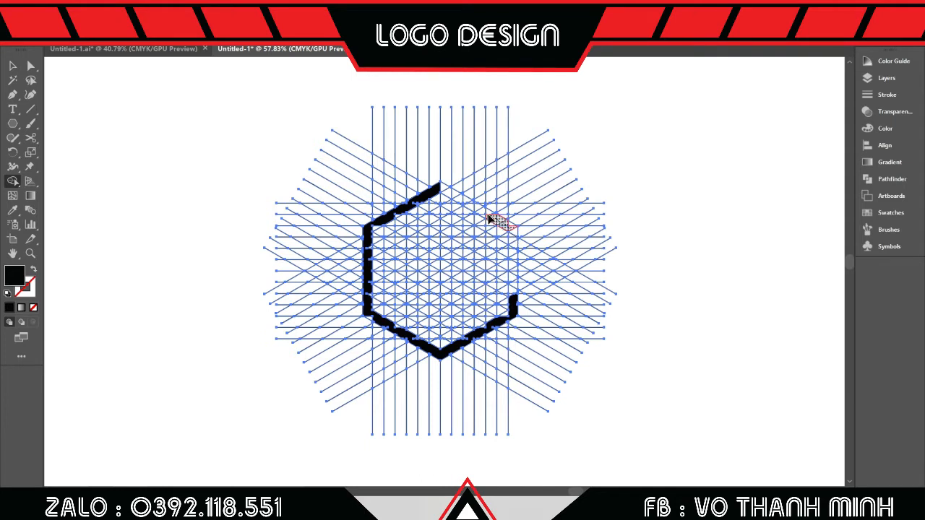
left_click_drag(441, 188, 510, 228)
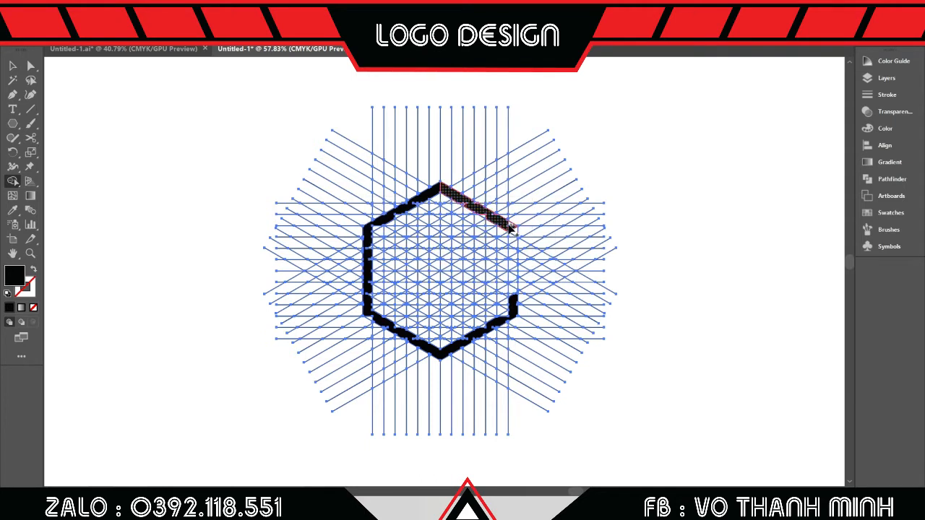
left_click_drag(446, 198, 447, 203)
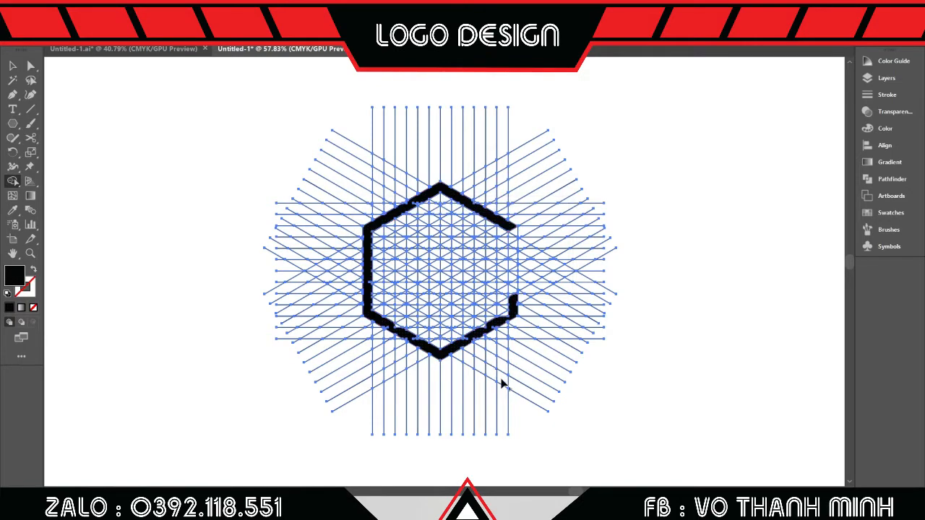
Merge the missed slivers along the ring's lower edges and extend its right side upward, keeping a gap below the upper-right corner.
scroll(502, 383, "up", 5)
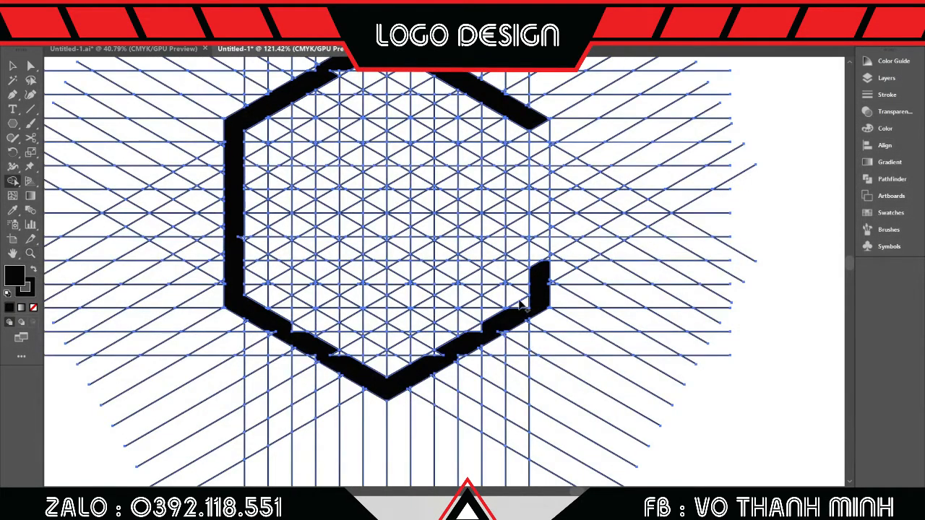
left_click_drag(468, 334, 436, 354)
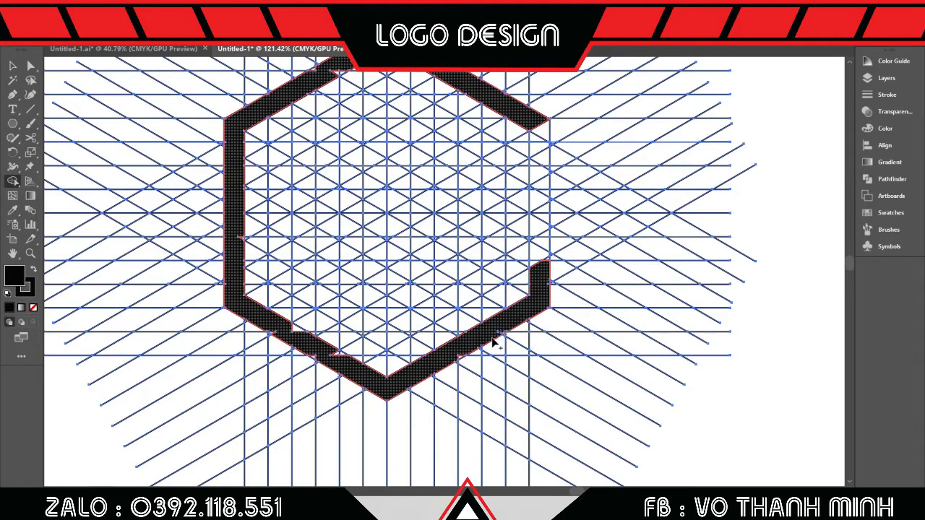
left_click_drag(491, 337, 459, 358)
key("ctrl+z")
left_click_drag(288, 338, 308, 345)
scroll(380, 339, "up", 1)
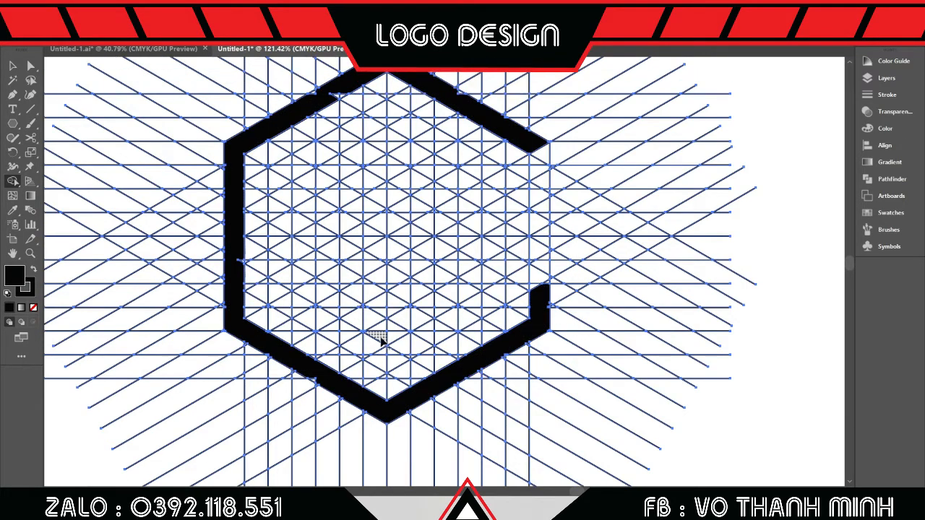
mouse_move(540, 208)
left_mouse_down()
mouse_move(539, 268)
mouse_move(542, 231)
left_mouse_up()
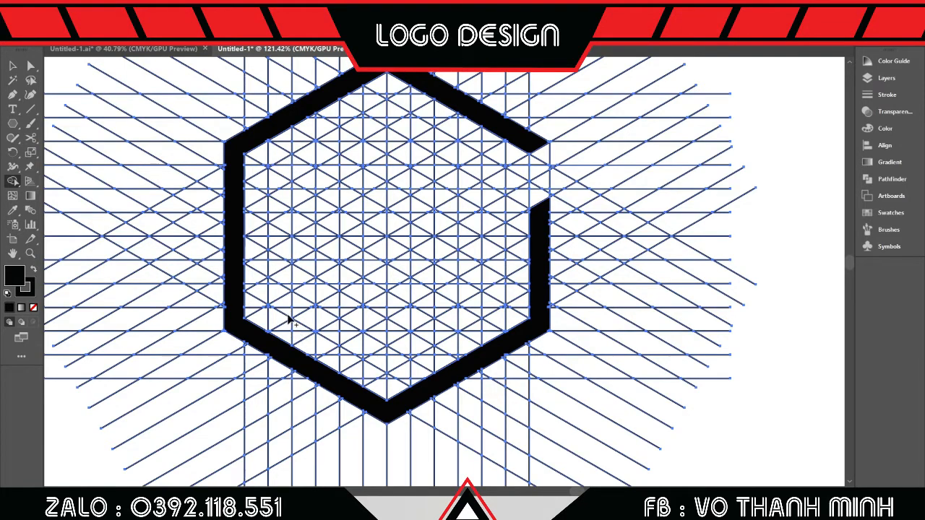
Merge grid cells in the ring's left half into an n-shape of two vertical bars joined by a slanted top, filling its missed corners.
left_click_drag(286, 312, 287, 168)
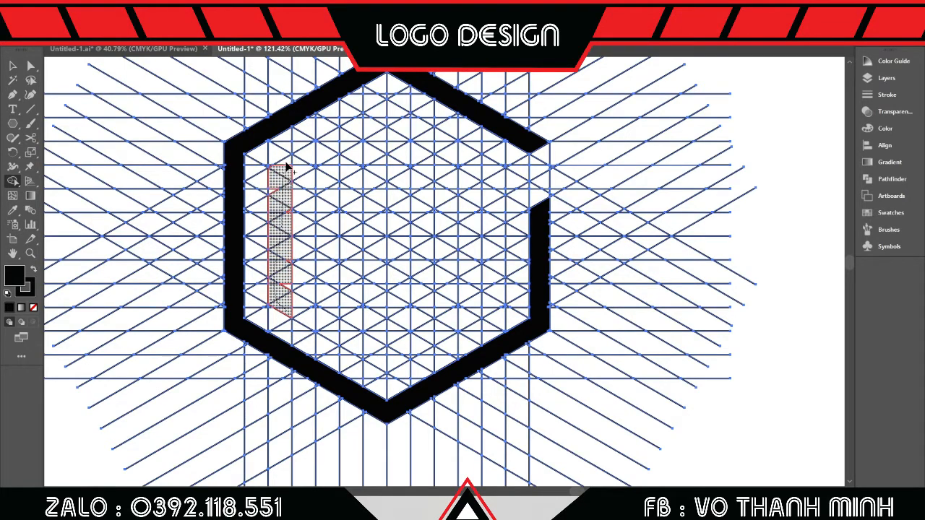
left_click_drag(284, 268, 284, 287)
mouse_move(283, 168)
left_mouse_down()
mouse_move(349, 132)
mouse_move(354, 350)
left_mouse_up()
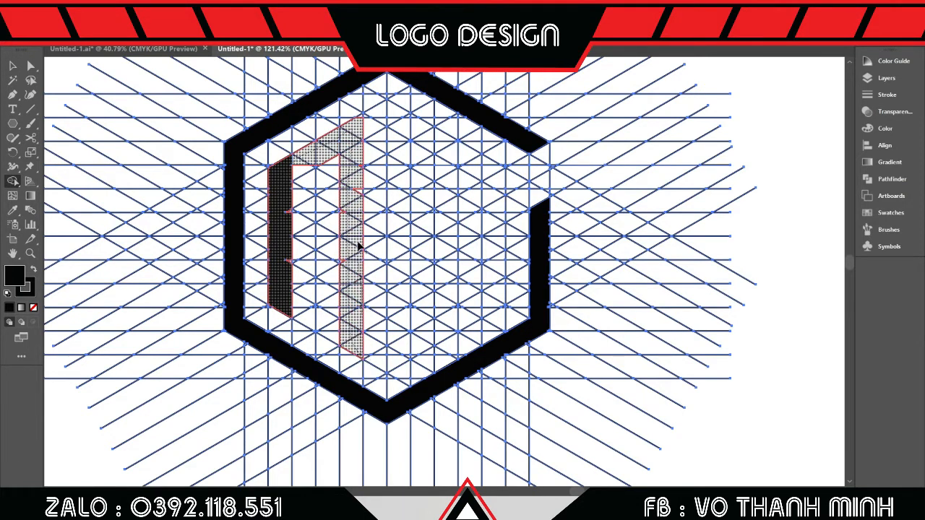
left_click_drag(347, 273, 347, 272)
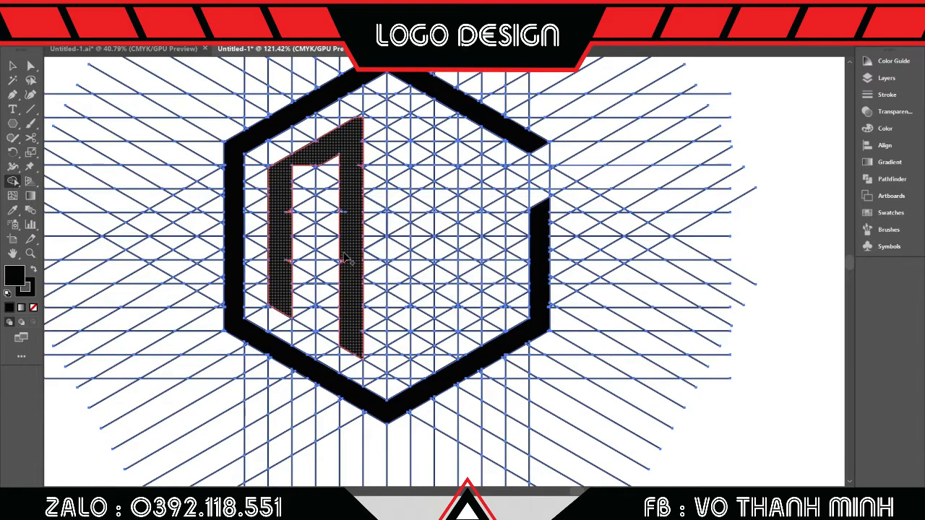
left_click_drag(311, 161, 281, 187)
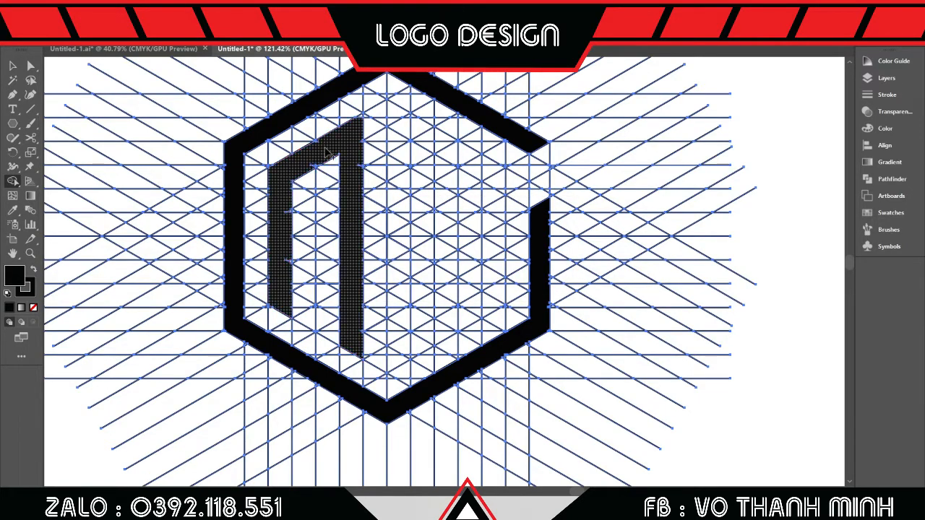
left_click_drag(320, 140, 312, 164)
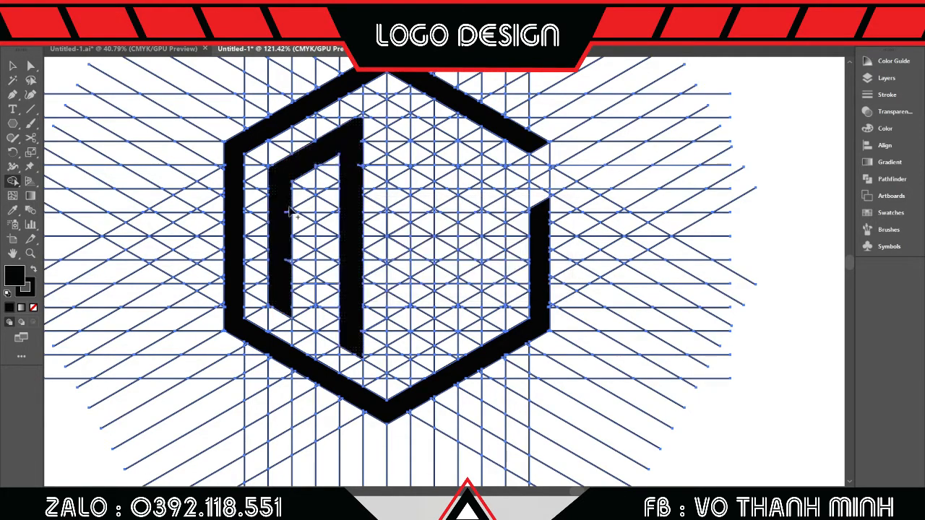
left_click_drag(288, 207, 286, 275)
Merge grid cells right of the n-shape into a short vertical bar with slanted ends, and try a second bar below it.
left_click_drag(416, 127, 422, 194)
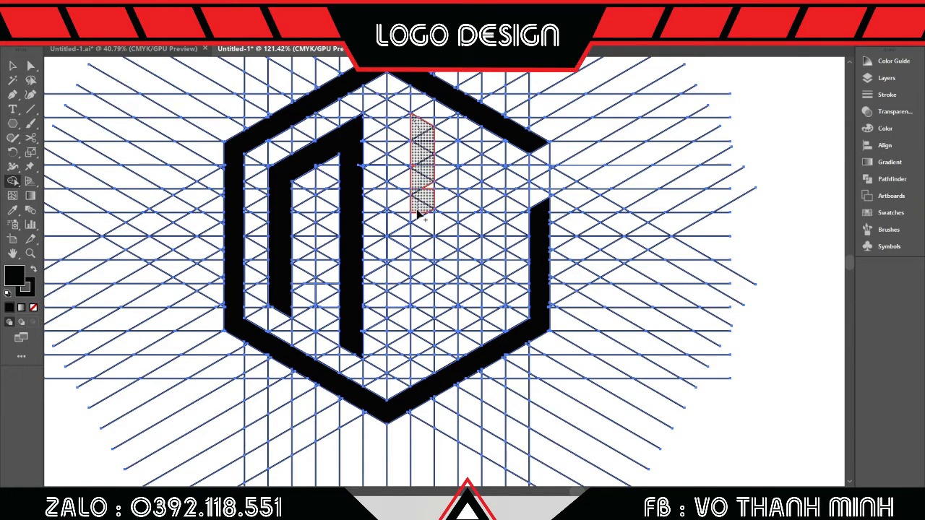
left_click_drag(418, 217, 430, 208)
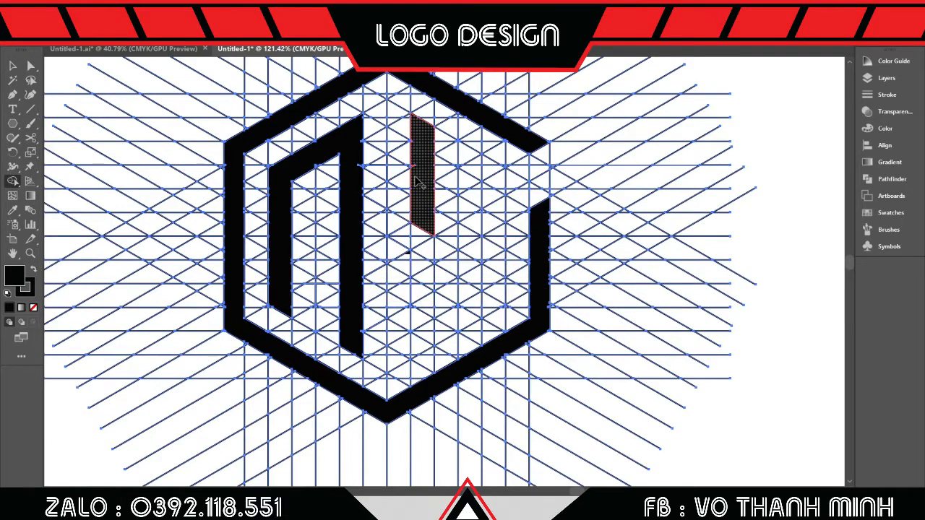
left_click_drag(414, 362, 421, 273)
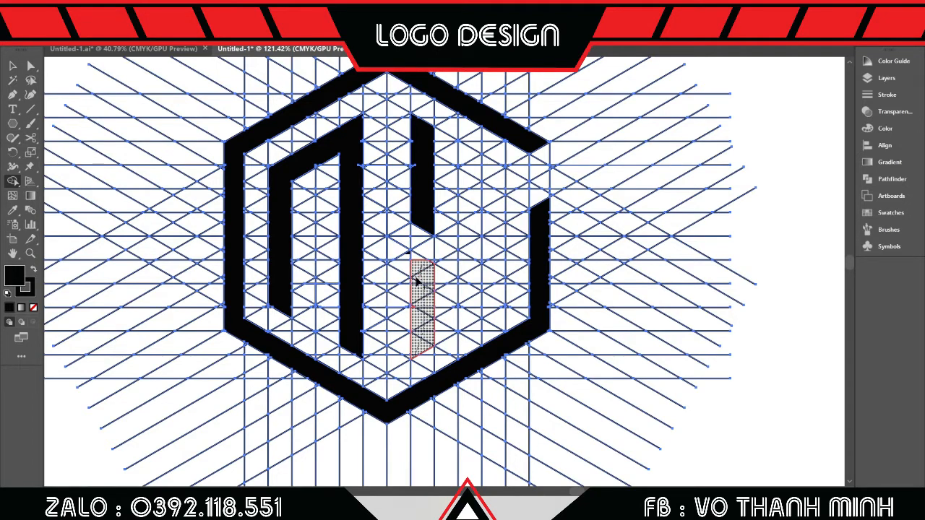
mouse_move(423, 273)
left_mouse_down()
mouse_move(425, 251)
mouse_move(443, 243)
mouse_move(439, 221)
mouse_move(456, 243)
mouse_move(428, 271)
mouse_move(439, 274)
mouse_move(426, 304)
left_mouse_up()
key("z")
key("shift+m")
left_click_drag(468, 190, 468, 169)
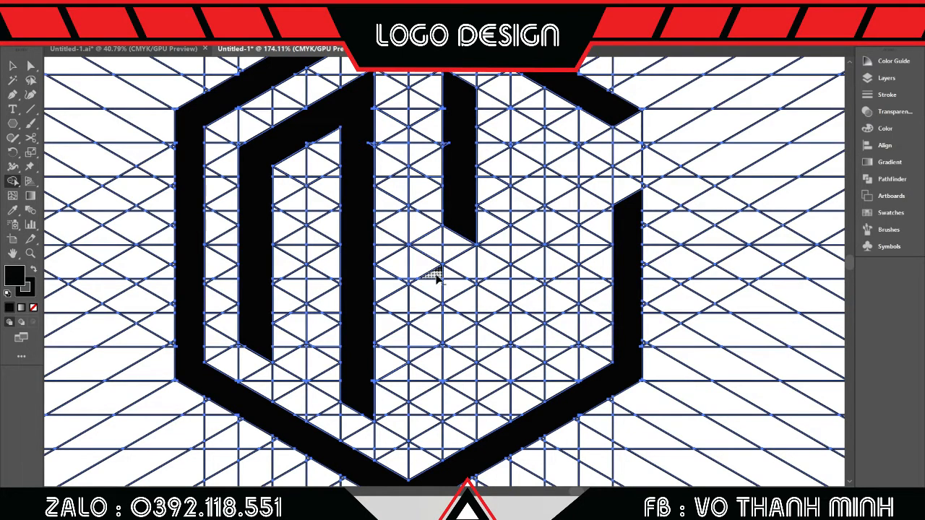
Merge grid cells into a lower vertical bar joined to the upper bar by a right-pointing chevron, right of the n-shape.
scroll(484, 321, "down", 1)
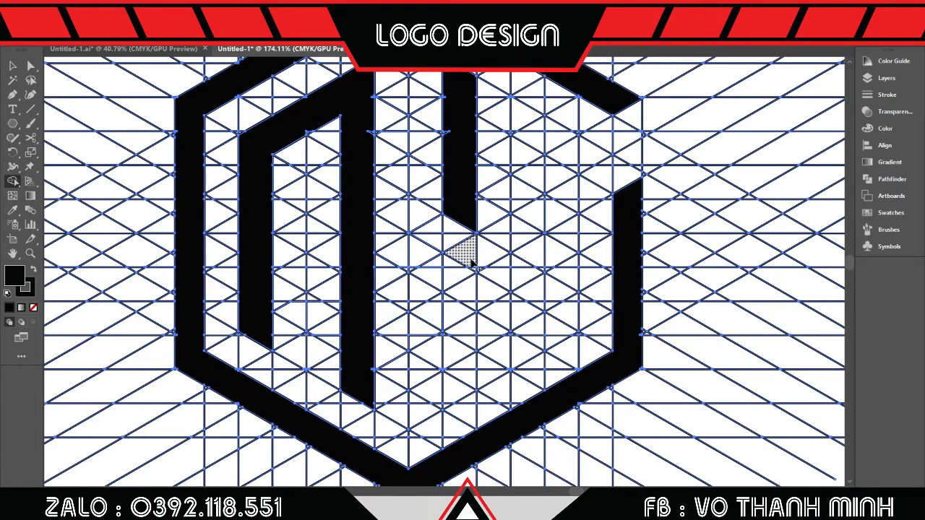
mouse_move(453, 405)
left_mouse_down()
mouse_move(457, 273)
mouse_move(457, 287)
mouse_move(468, 259)
mouse_move(506, 245)
mouse_move(508, 231)
mouse_move(473, 214)
left_mouse_up()
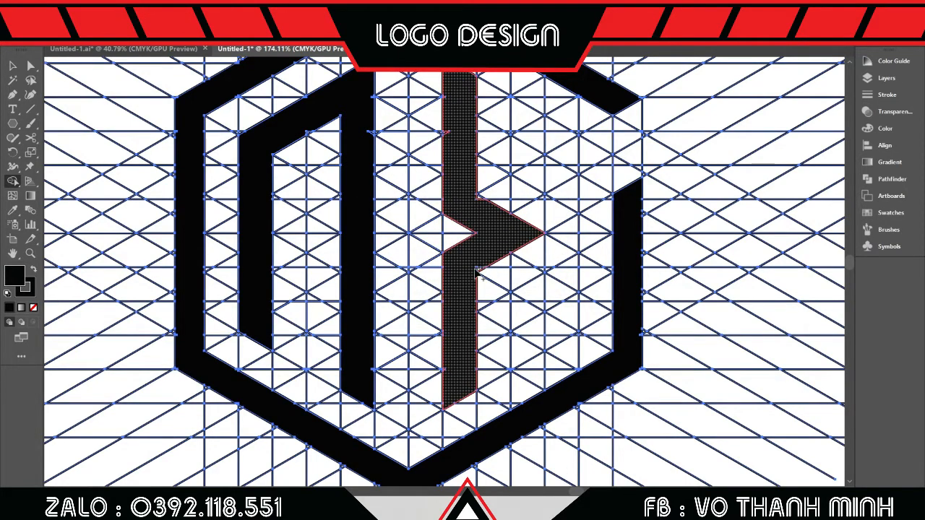
scroll(536, 235, "up", 1)
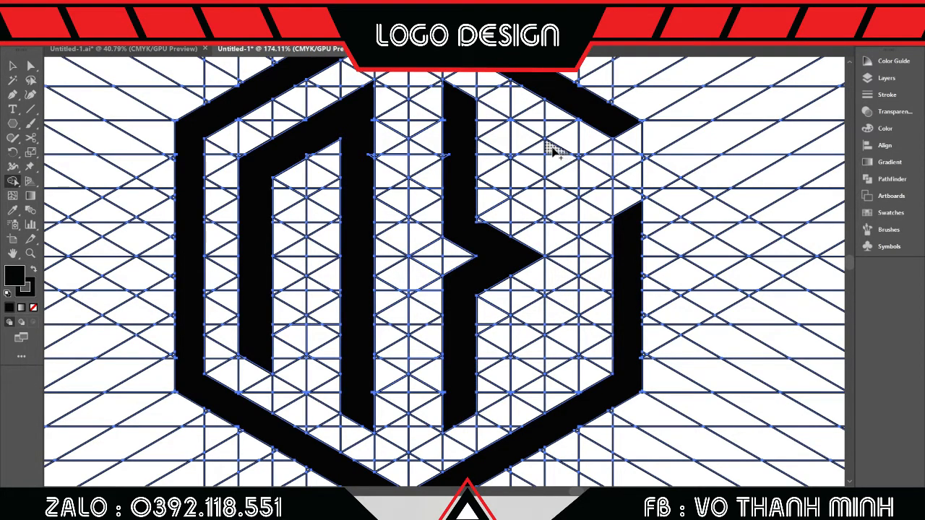
Merge grid cells into upper-right and lower-right arms that complete the black X, filling the missed notch and corners.
mouse_move(551, 148)
left_mouse_down()
mouse_move(559, 213)
mouse_move(514, 250)
mouse_move(538, 240)
left_mouse_up()
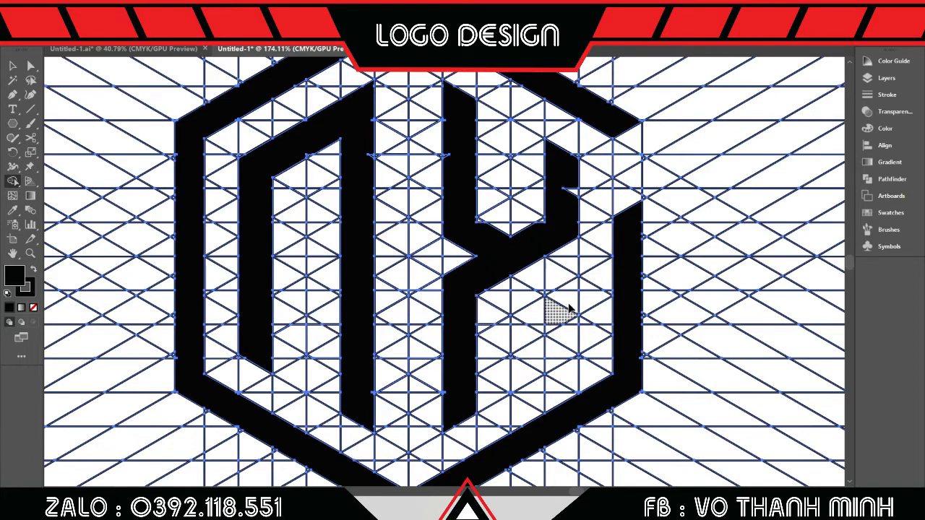
mouse_move(563, 269)
left_mouse_down()
mouse_move(538, 286)
mouse_move(557, 334)
mouse_move(550, 367)
left_mouse_up()
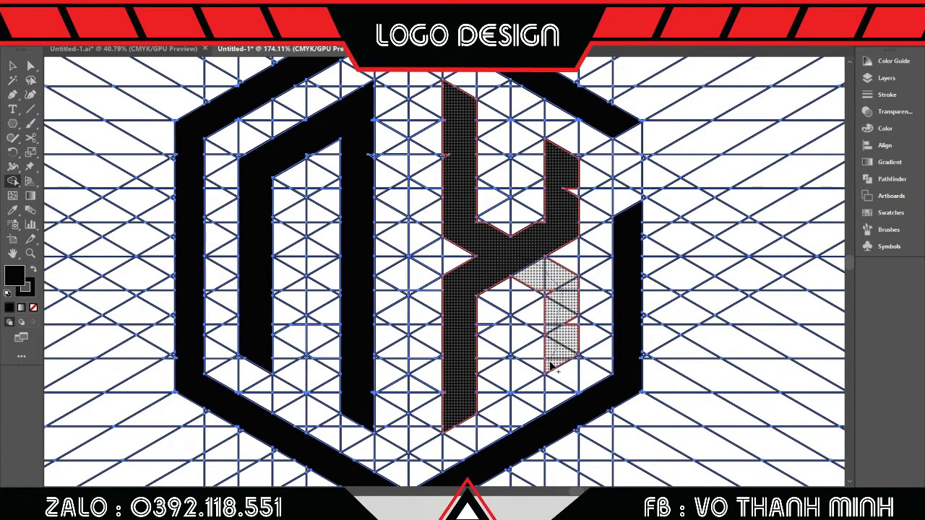
left_click_drag(552, 301, 556, 302)
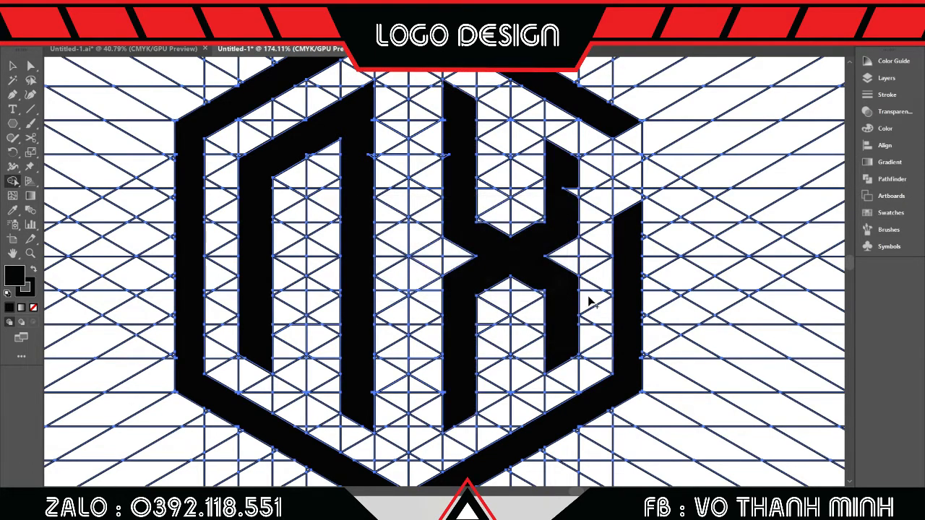
left_click(546, 228)
scroll(527, 320, "down", 1)
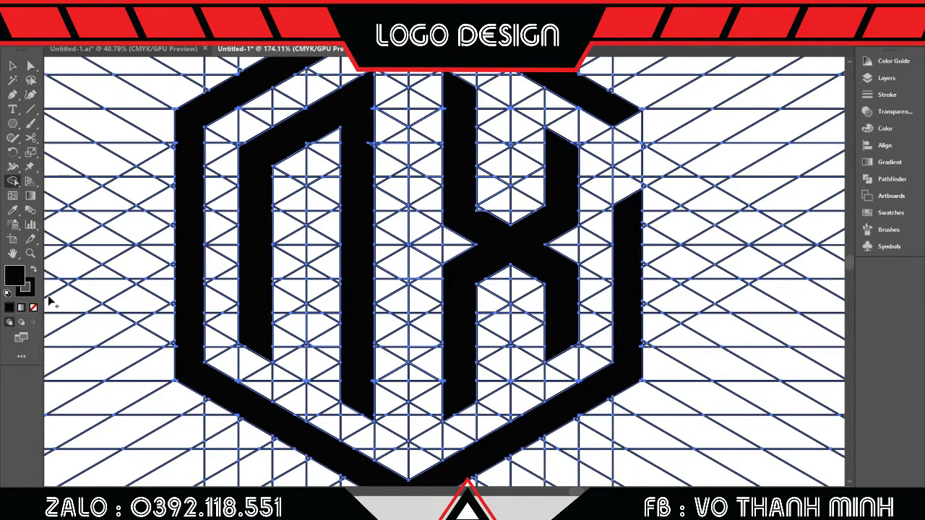
Set the fill to the red swatch, fill the triangular notch on the X's right side with it, and deselect the artwork.
double_click(16, 275)
left_click(758, 207)
left_click(867, 130)
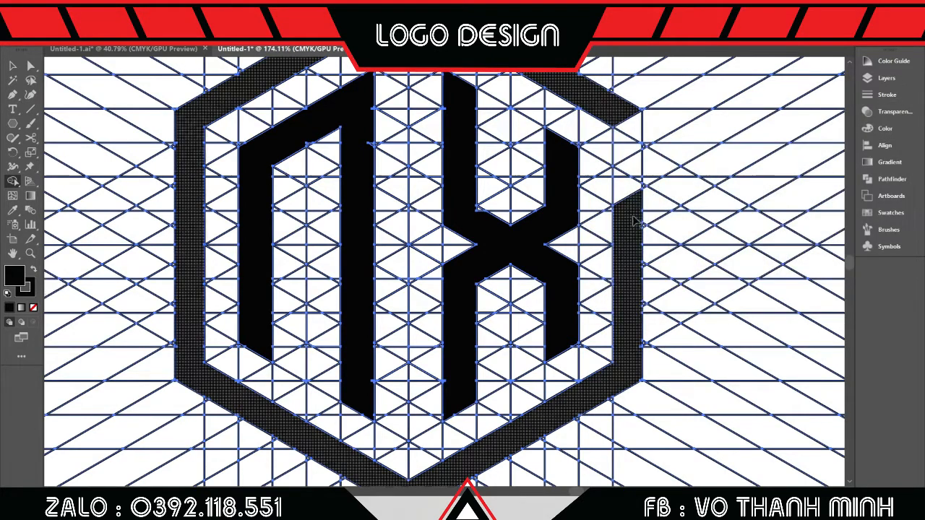
left_click(896, 213)
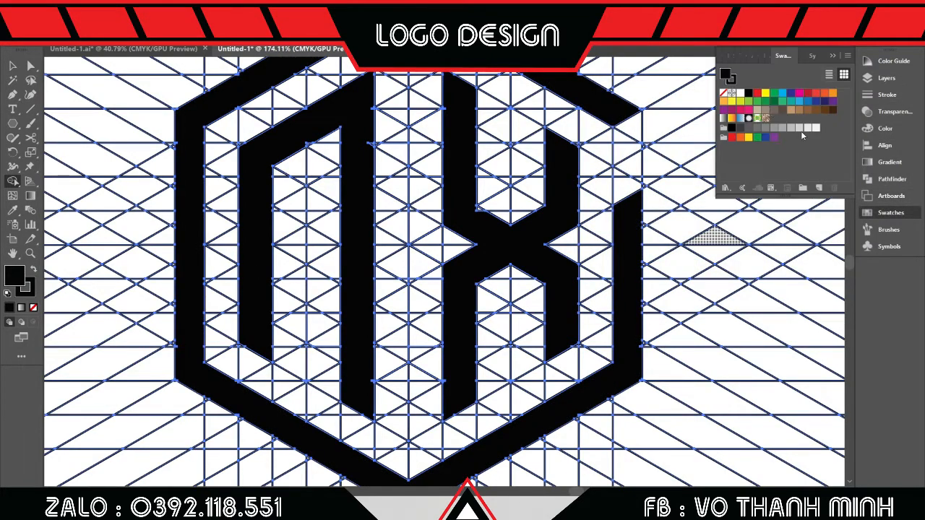
left_click(757, 95)
left_click(587, 259)
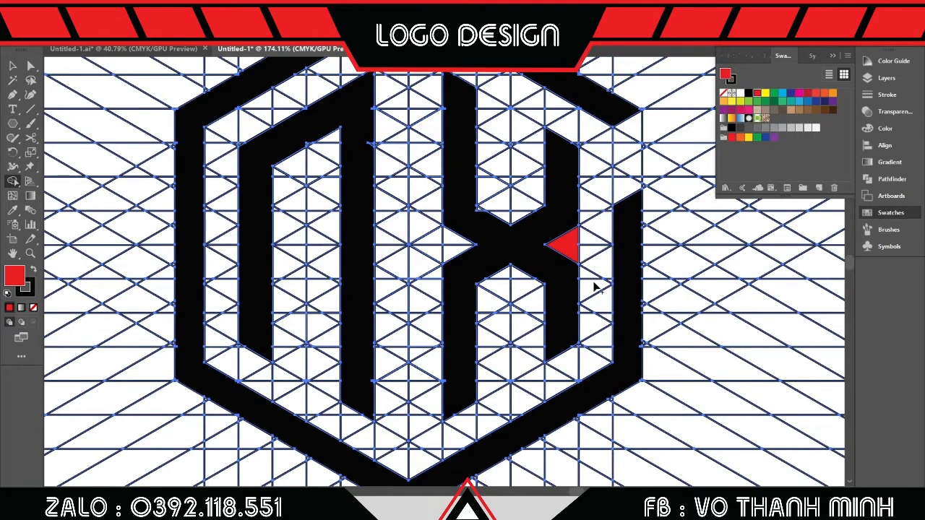
scroll(599, 299, "down", 2)
scroll(571, 328, "down", 1)
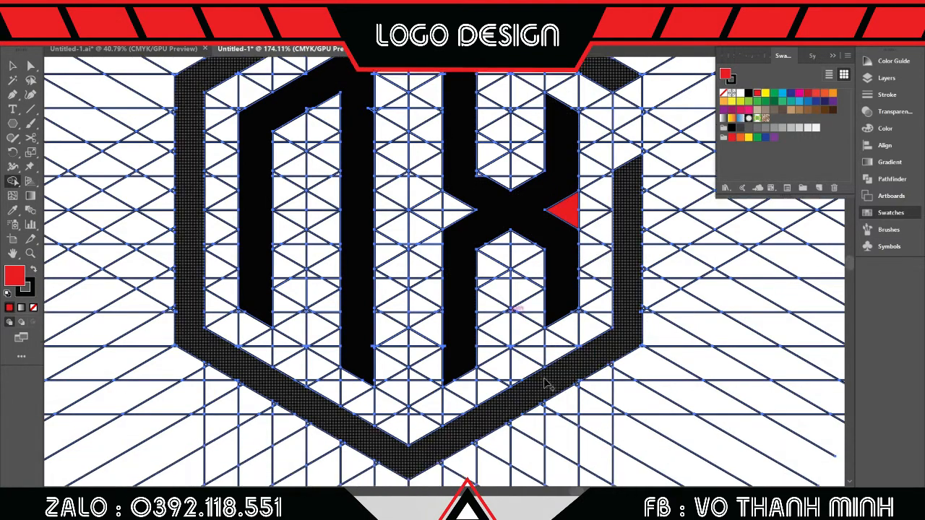
scroll(361, 217, "up", 2)
key("v")
left_click(170, 143)
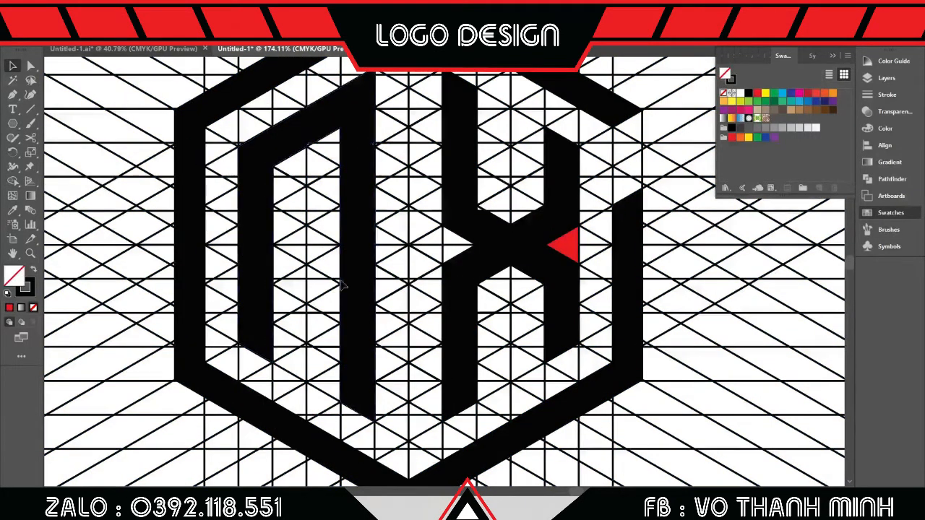
Select the whole artwork, including the grid lines, the ring and both letter shapes.
key("z")
left_click_drag(561, 289, 532, 285)
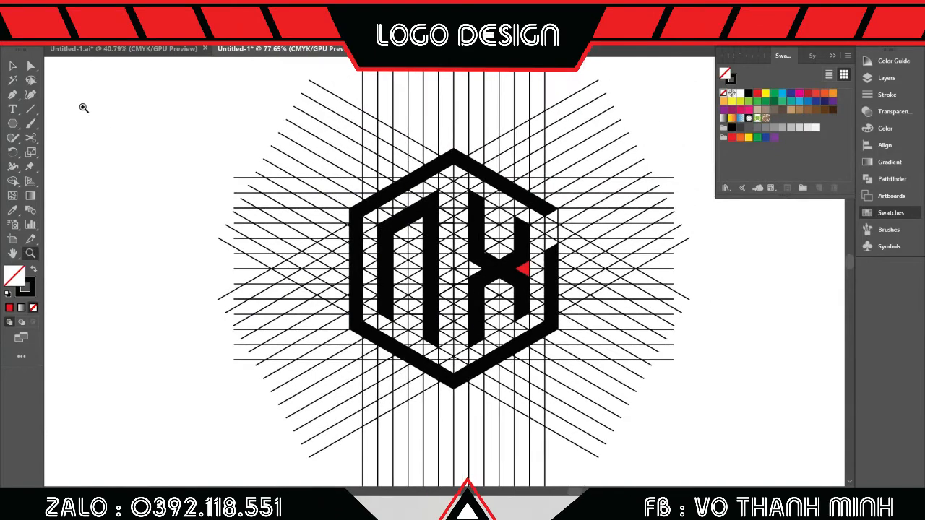
key("v")
left_click_drag(161, 102, 441, 295)
key("ctrl+a")
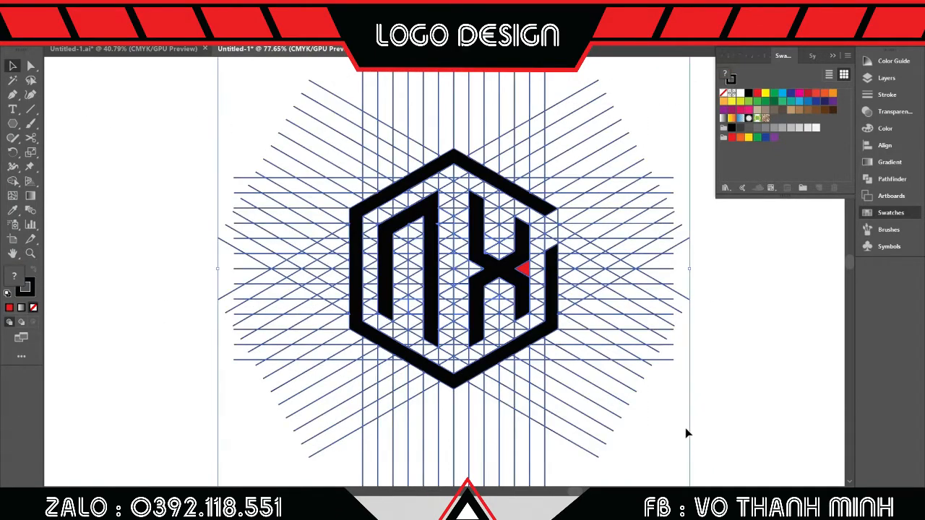
Merge the missed sliver on the ring's upper-left edge into the ring with the Shape Builder.
key("z")
left_click_drag(375, 214, 517, 285)
left_click_drag(380, 152, 506, 241)
left_click(401, 179)
left_click_drag(418, 167, 374, 154)
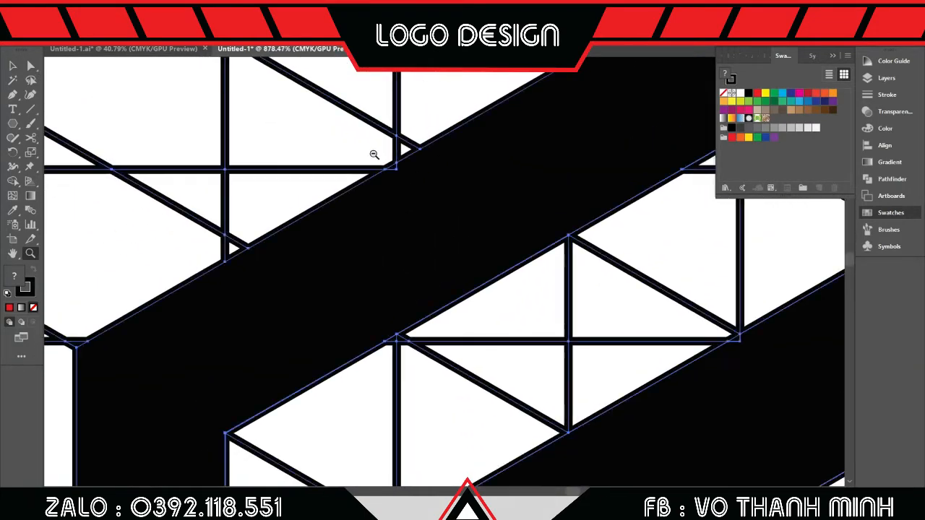
left_click(13, 179)
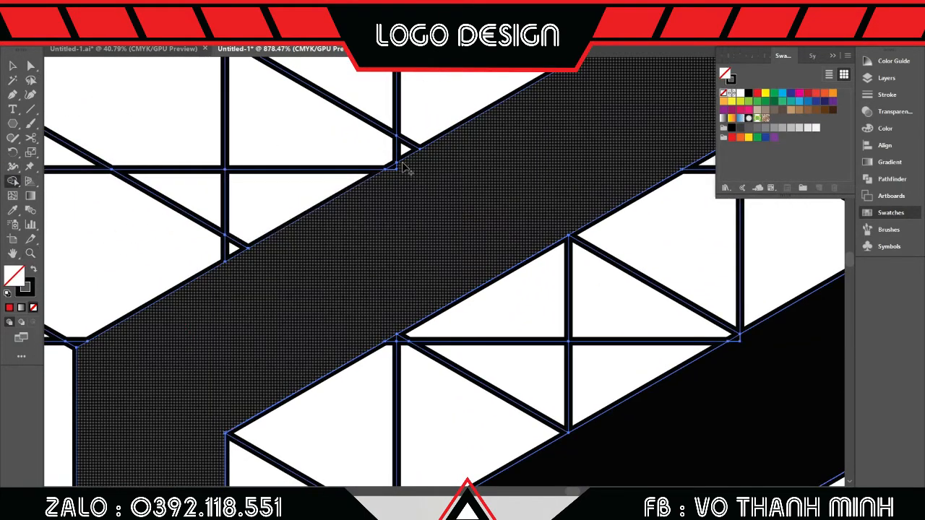
left_click(367, 310)
scroll(367, 311, "down", 3)
left_click_drag(332, 311, 568, 296)
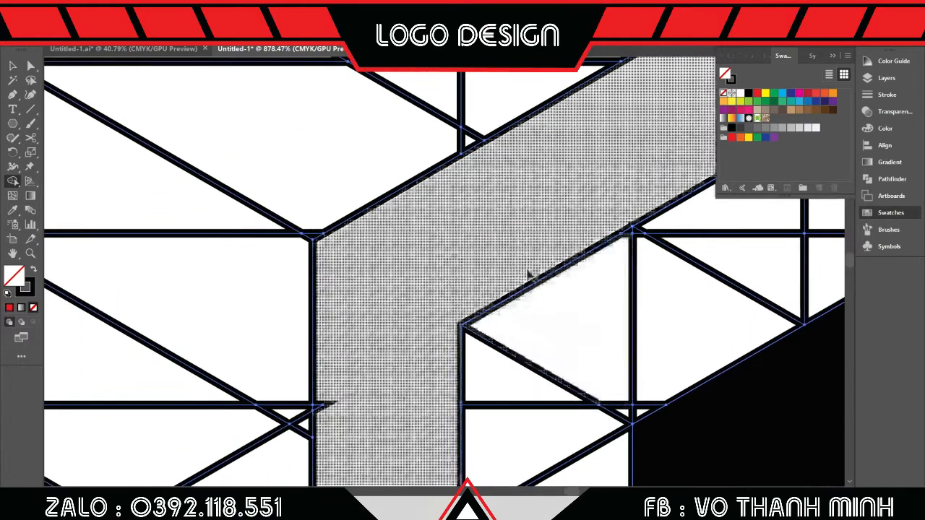
Swap to a black fill with no stroke, refill the ring, and merge the missed sliver on its left side.
key("shift+x")
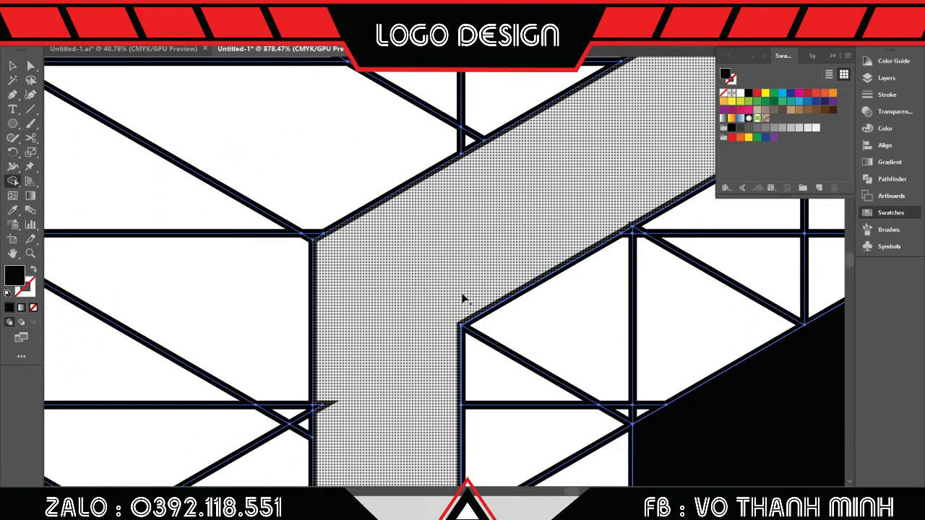
left_click(465, 289)
scroll(409, 333, "down", 2)
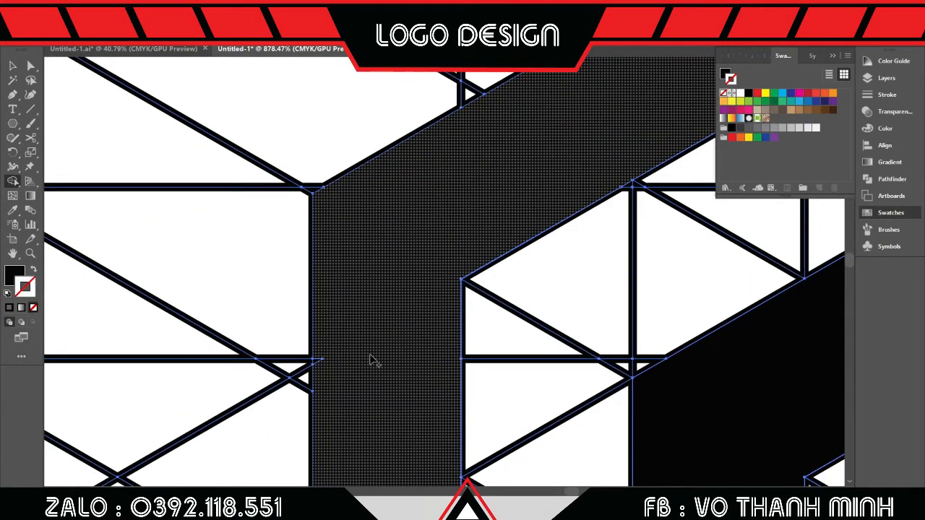
scroll(368, 362, "down", 10)
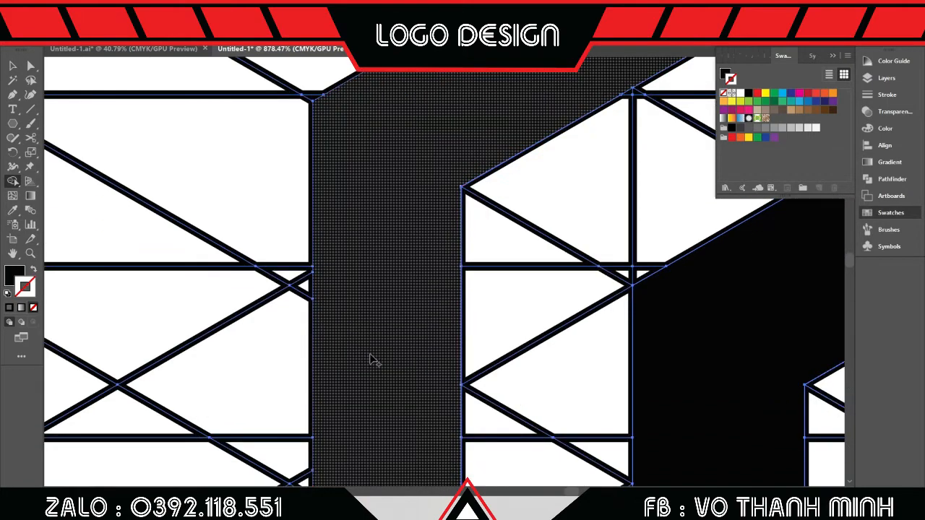
scroll(498, 421, "down", 6)
Merge the missed slivers at the X's upper inner corner and along its upper-left arm into the black shape.
key("z")
left_click_drag(559, 373, 433, 386)
left_click_drag(601, 481, 477, 349)
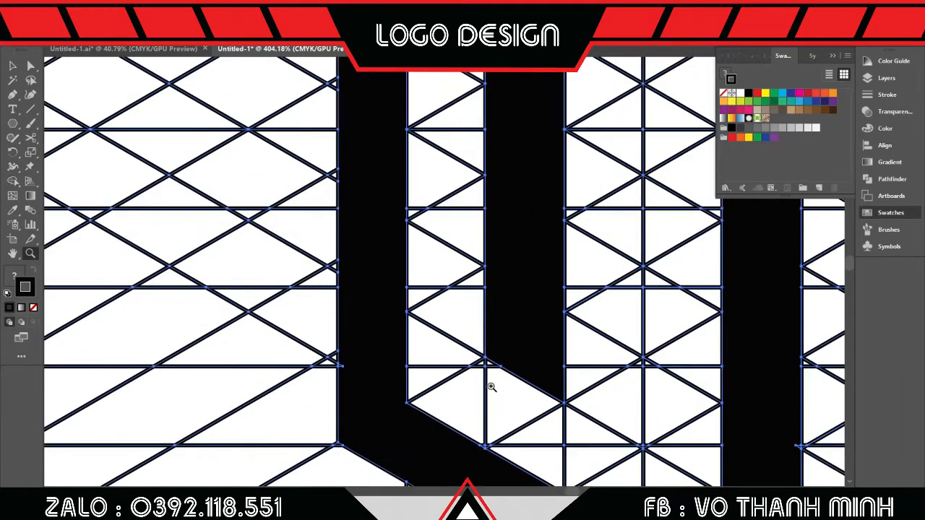
scroll(491, 388, "down", 2)
left_click_drag(534, 307, 372, 326)
left_click_drag(684, 299, 501, 309)
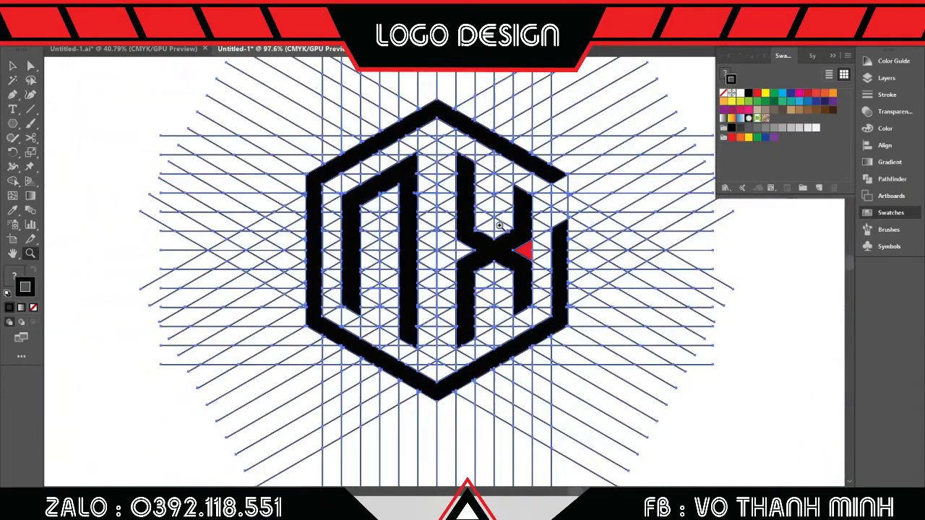
left_click_drag(499, 226, 529, 281)
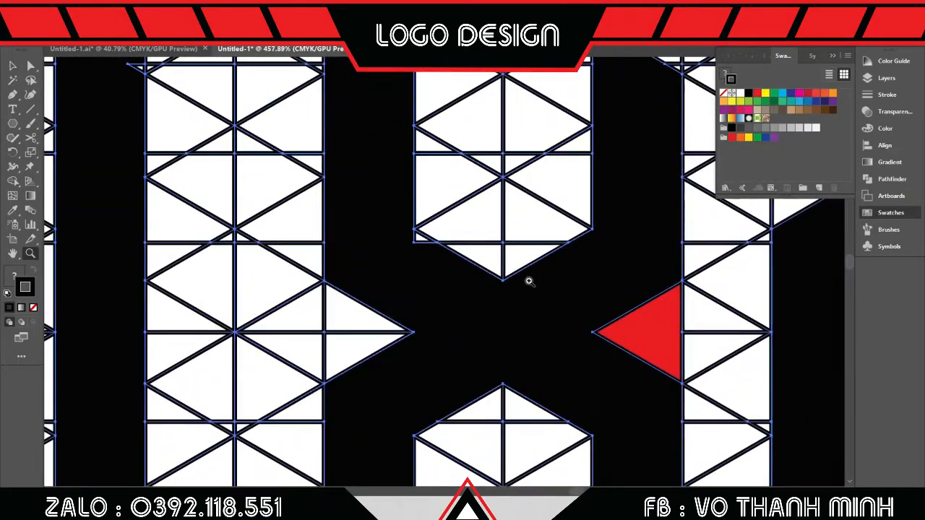
key("shift+m")
key("x")
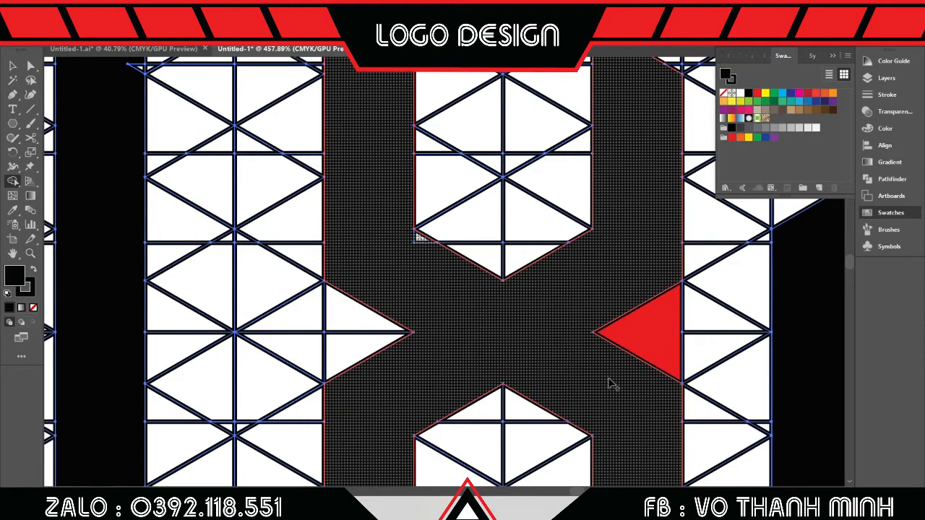
scroll(611, 379, "down", 6)
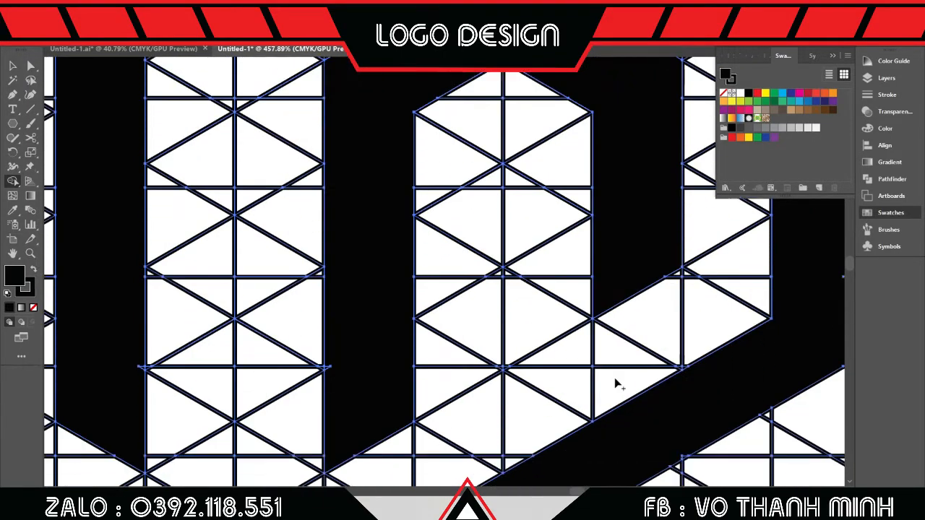
scroll(615, 377, "up", 6)
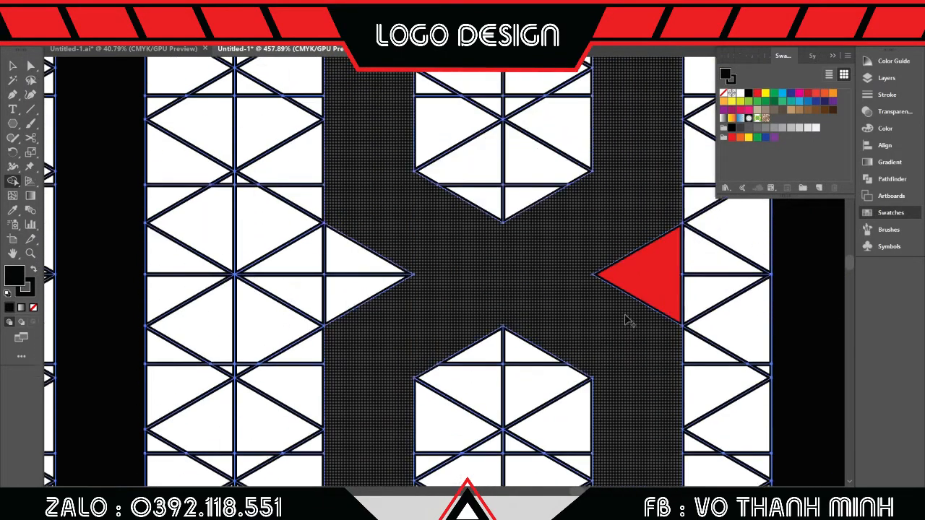
scroll(629, 321, "up", 3)
scroll(586, 264, "left", 2)
scroll(446, 248, "up", 2)
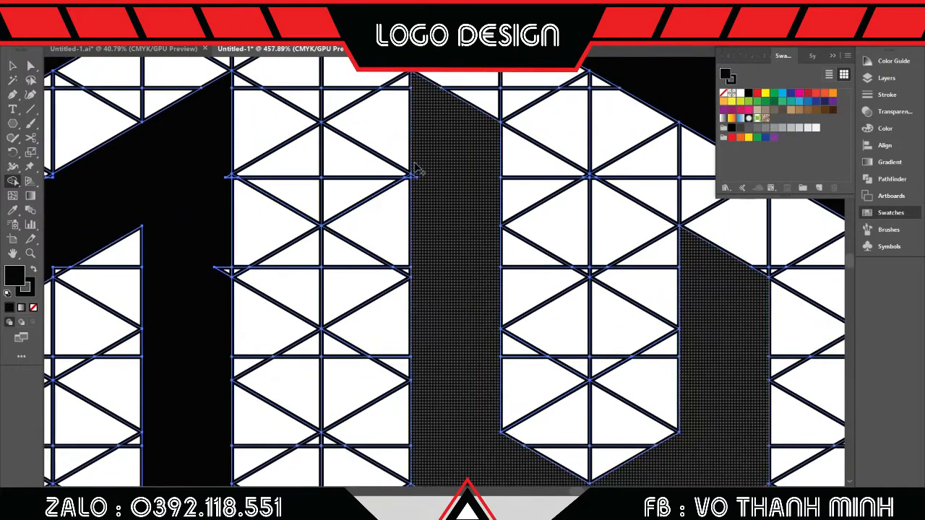
Merge the missed notches along the n-shape's right bar and slanted top into the black letter.
left_click_drag(342, 326, 605, 330)
left_click(478, 284)
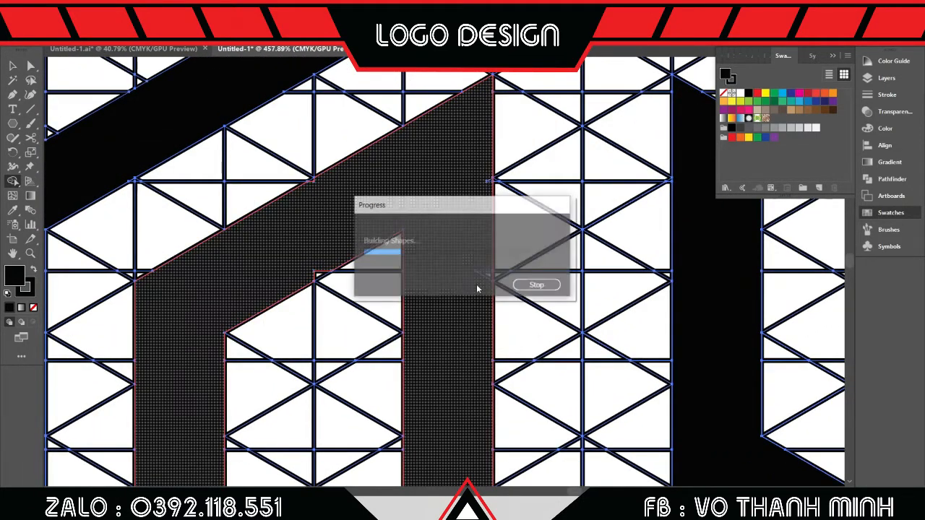
left_click(310, 190)
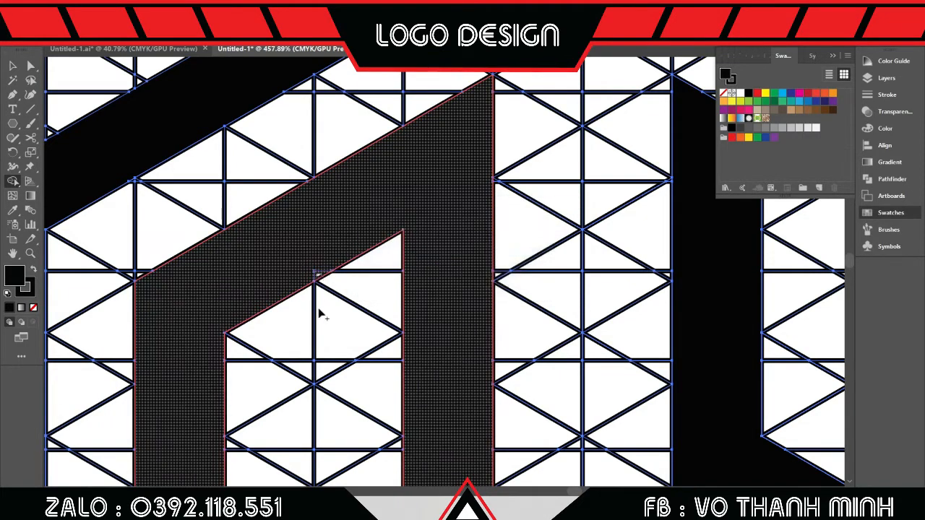
left_click_drag(270, 346, 374, 103)
left_click_drag(456, 466, 402, 186)
left_click_drag(313, 232, 356, 262)
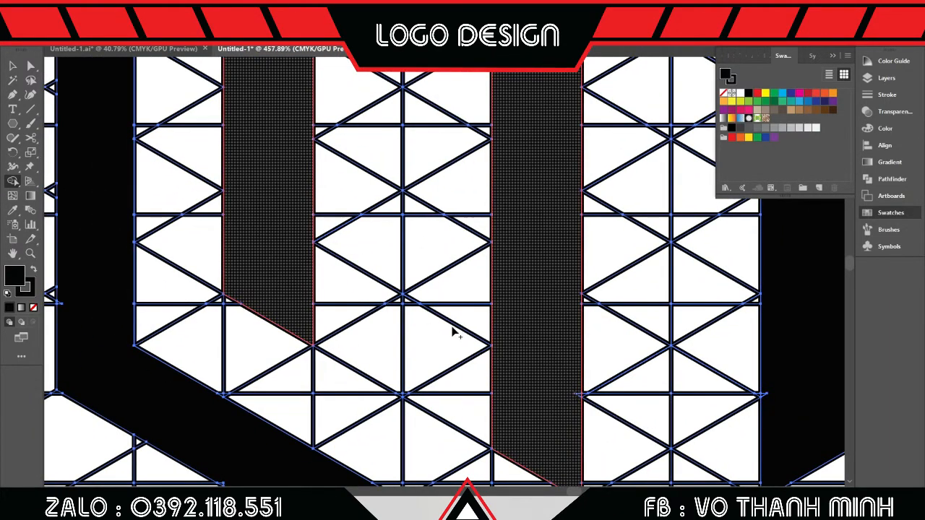
Merge the remaining slivers along the ring's left side into the black ring.
left_click_drag(403, 335, 613, 355)
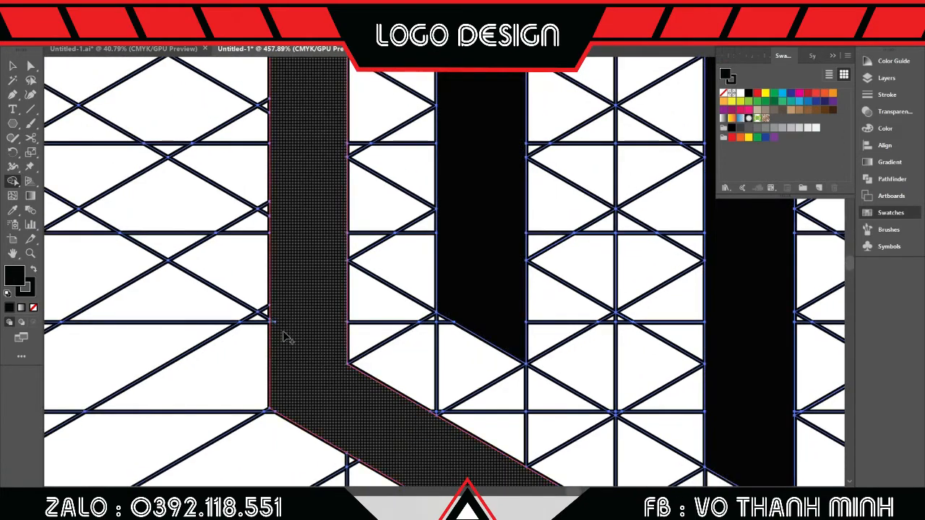
left_click_drag(388, 283, 388, 461)
left_click_drag(391, 175, 405, 370)
left_click_drag(404, 181, 353, 374)
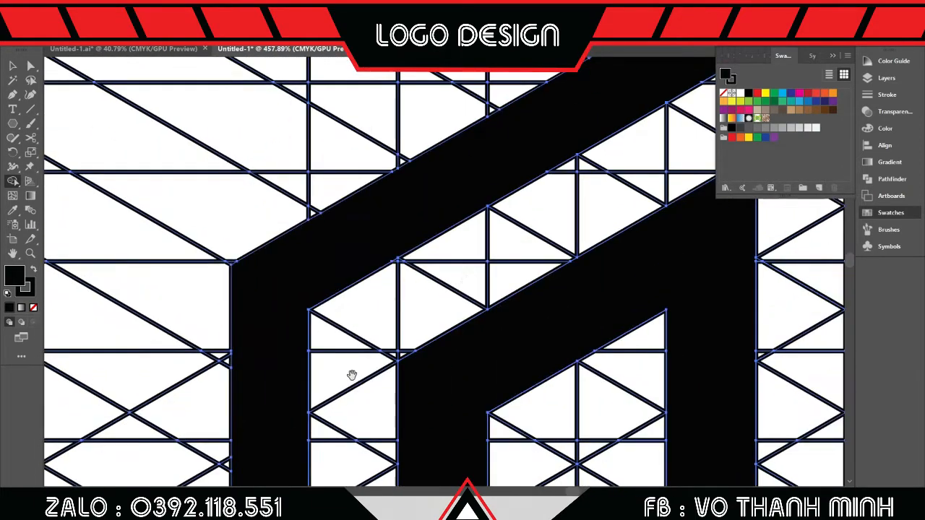
mouse_move(501, 268)
left_mouse_down()
mouse_move(219, 340)
mouse_move(61, 416)
left_mouse_up()
left_click_drag(538, 293, 463, 292)
left_click_drag(517, 347, 463, 283)
Delete all the grid lines, keeping the black ring, both letter shapes and the red triangle.
left_click(13, 67)
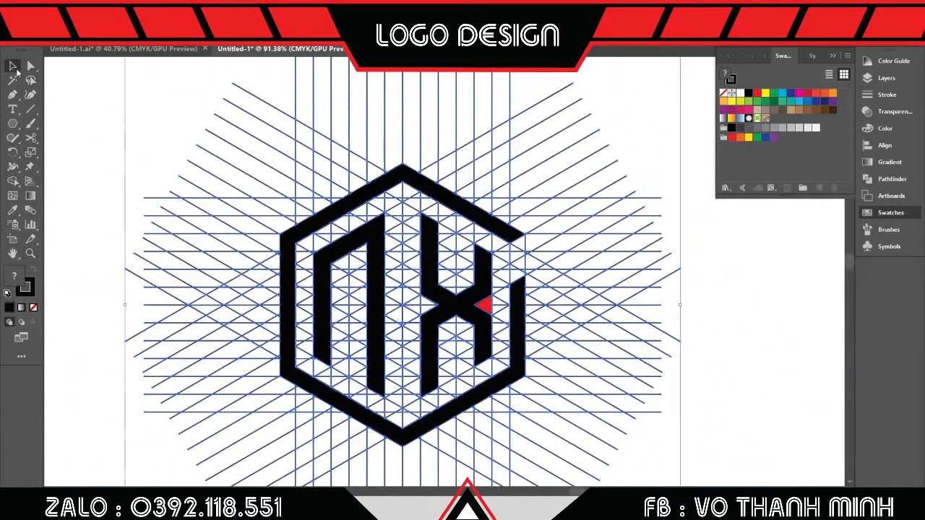
left_click(144, 130)
key("ctrl+a")
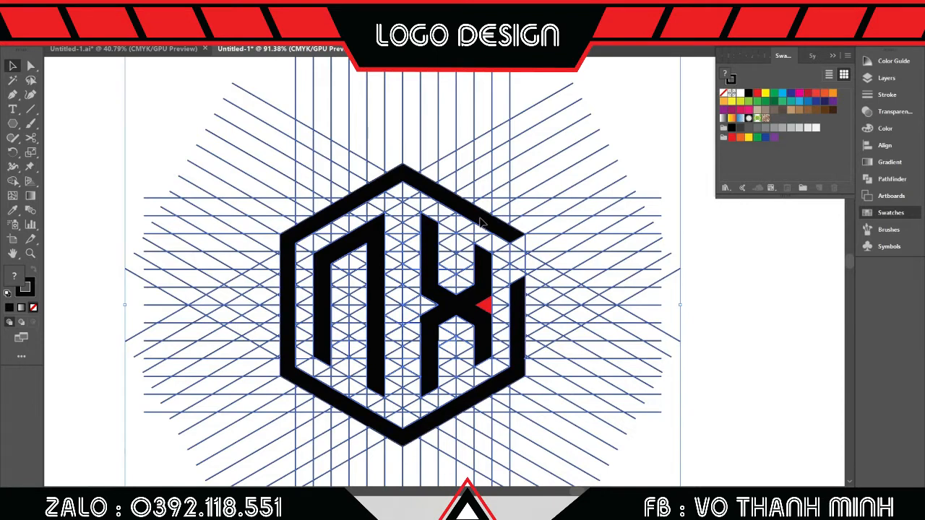
key("Delete")
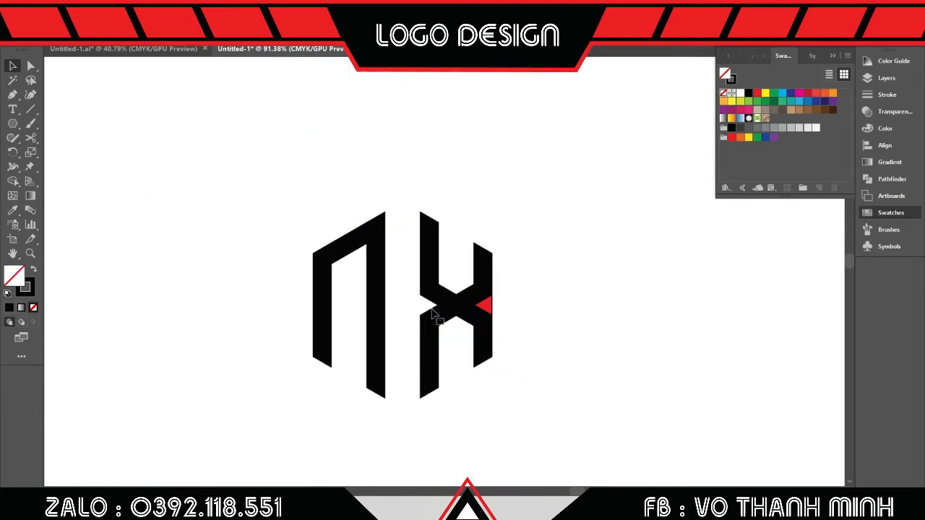
key("ctrl+z")
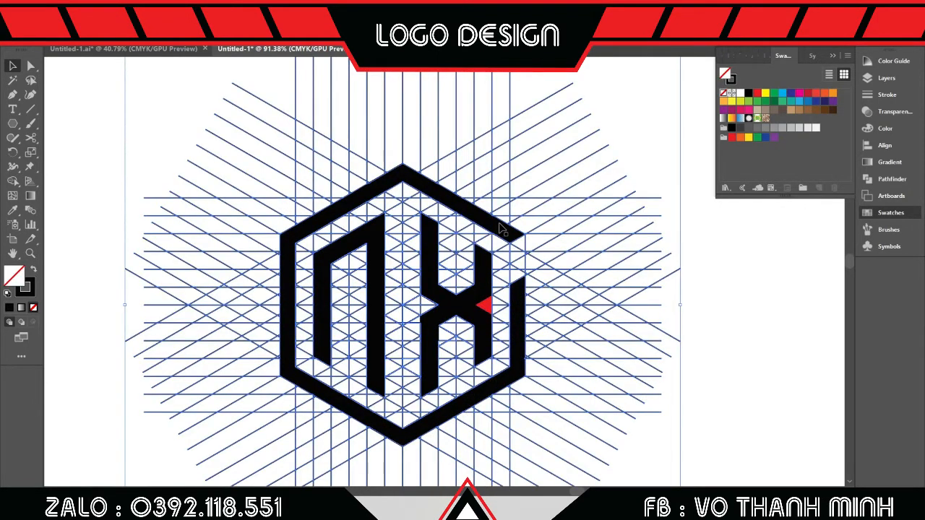
key("Delete")
scroll(355, 271, "down", 2)
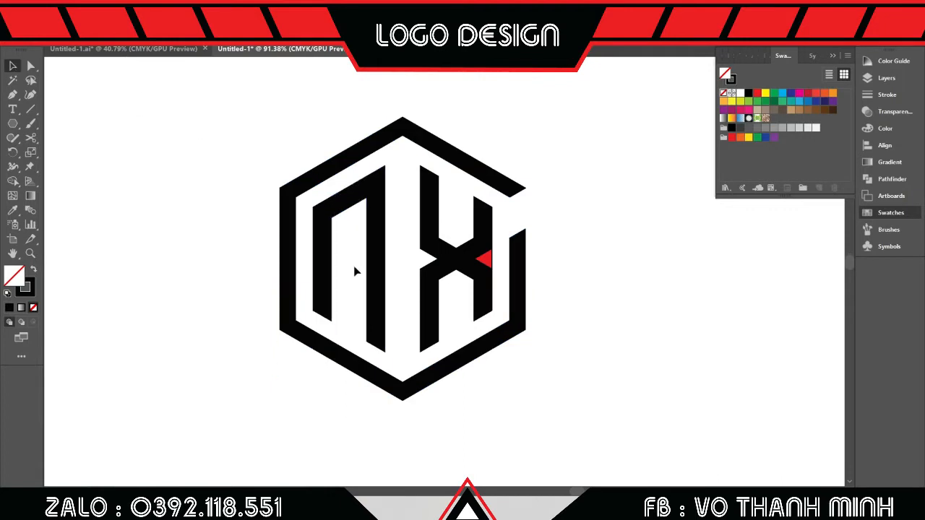
Remove the outline from the red triangle beside the X.
key("z")
left_click_drag(488, 260, 524, 262)
left_click(11, 67)
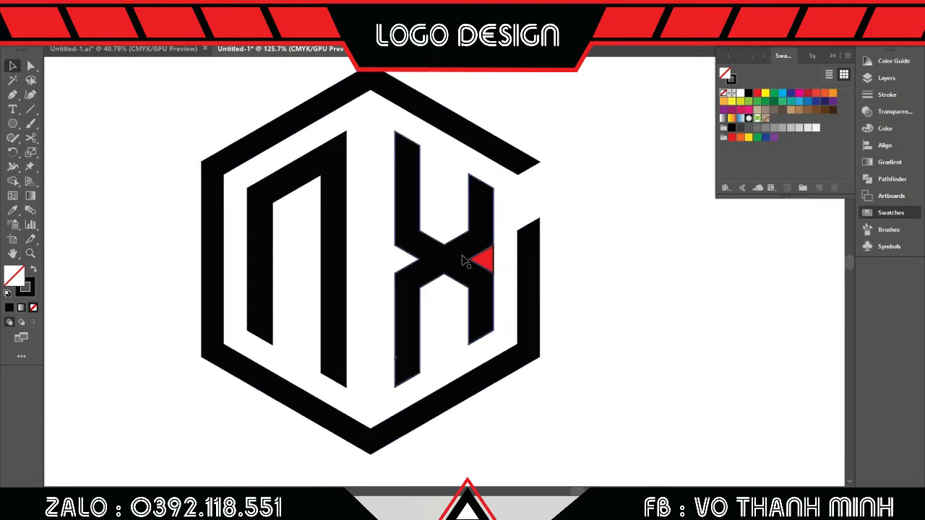
left_click(484, 260)
key("F6")
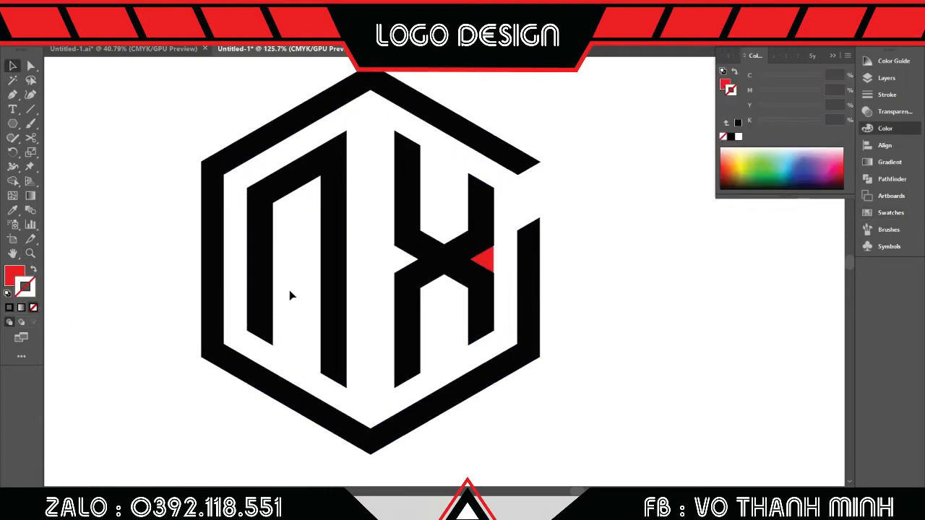
Select the black ring and both letter shapes and make their stroke colour active.
left_click(289, 295)
left_click(168, 130)
left_click_drag(426, 323, 427, 324)
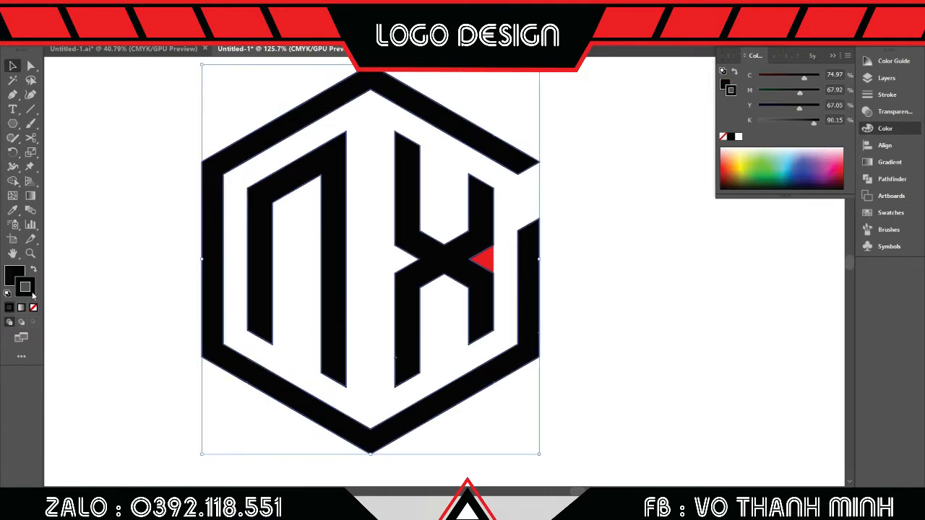